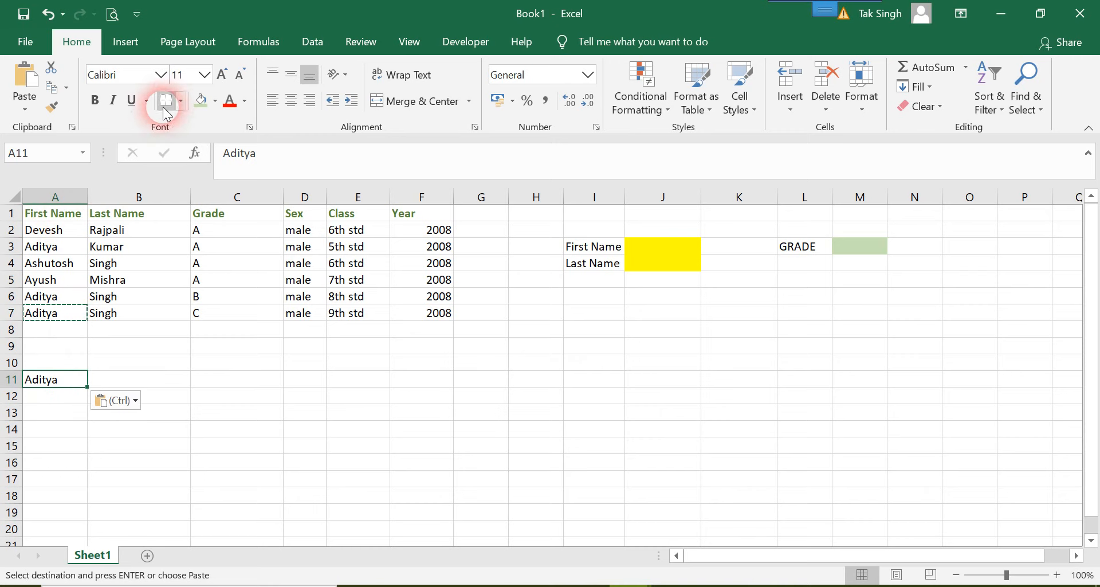
# Fill cell A11, which holds the lookup name, with light green.
pyautogui.click(200, 101)
pyautogui.click(151, 375)
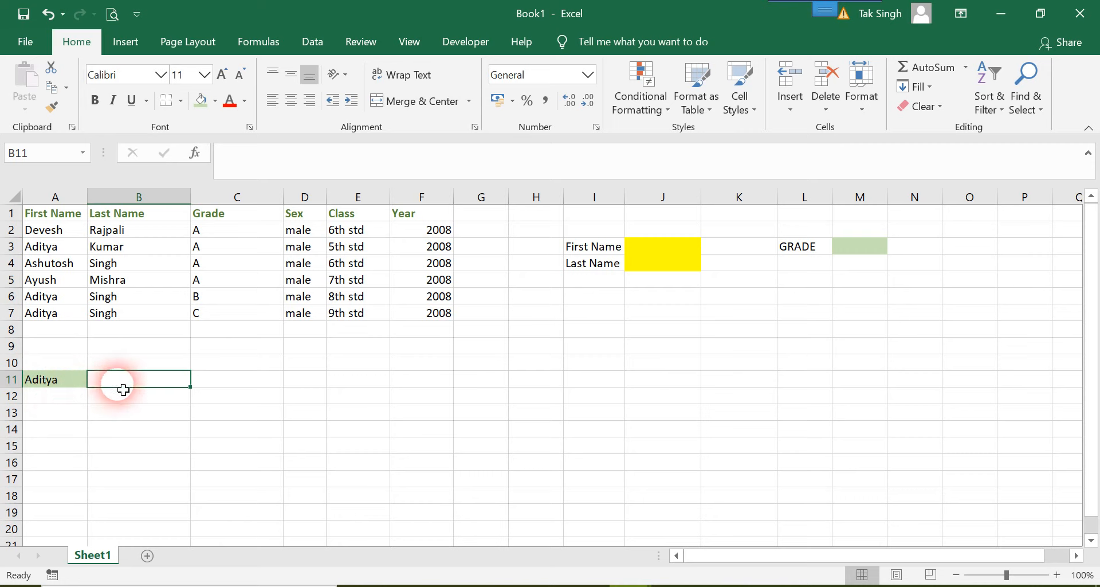
pyautogui.write('=vll')
pyautogui.press('Left')
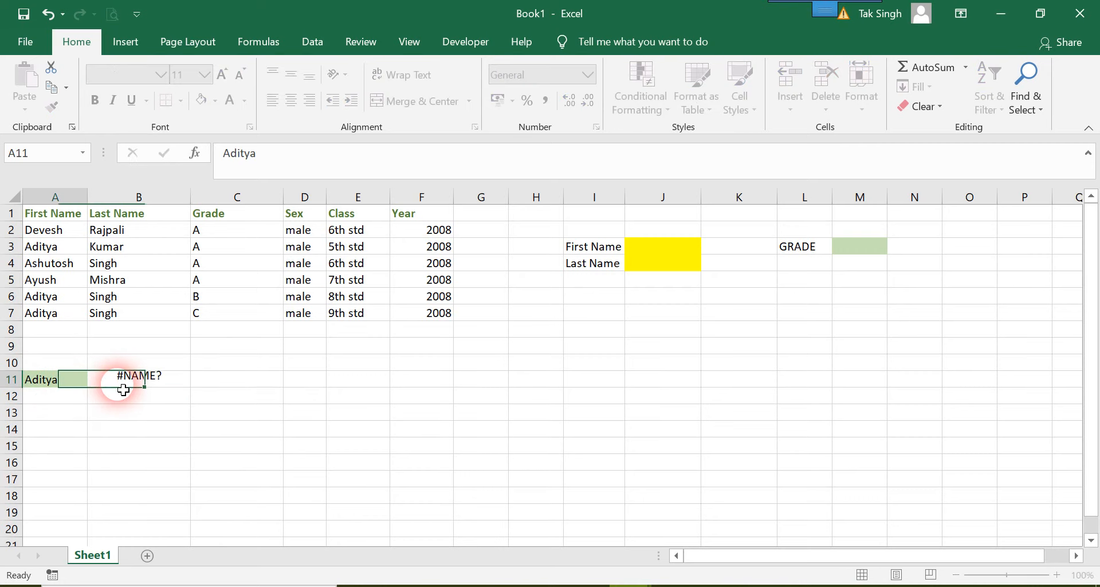
pyautogui.click(182, 380)
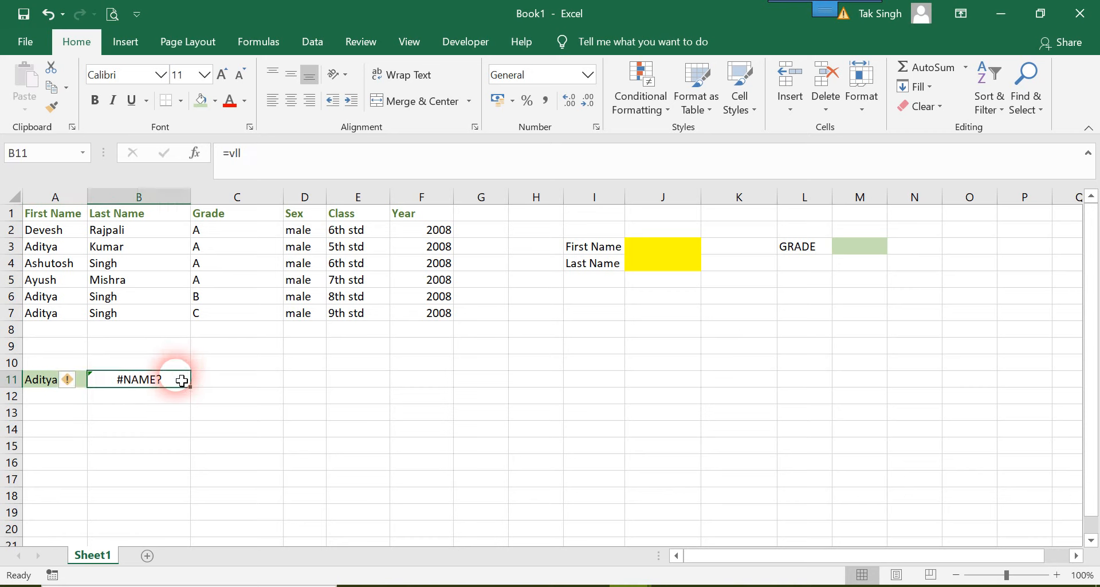
# Enter =VLOOKUP(A11,A1:F7,6,FALSE) in cell B11 to look up the year for the first name.
pyautogui.write('=')
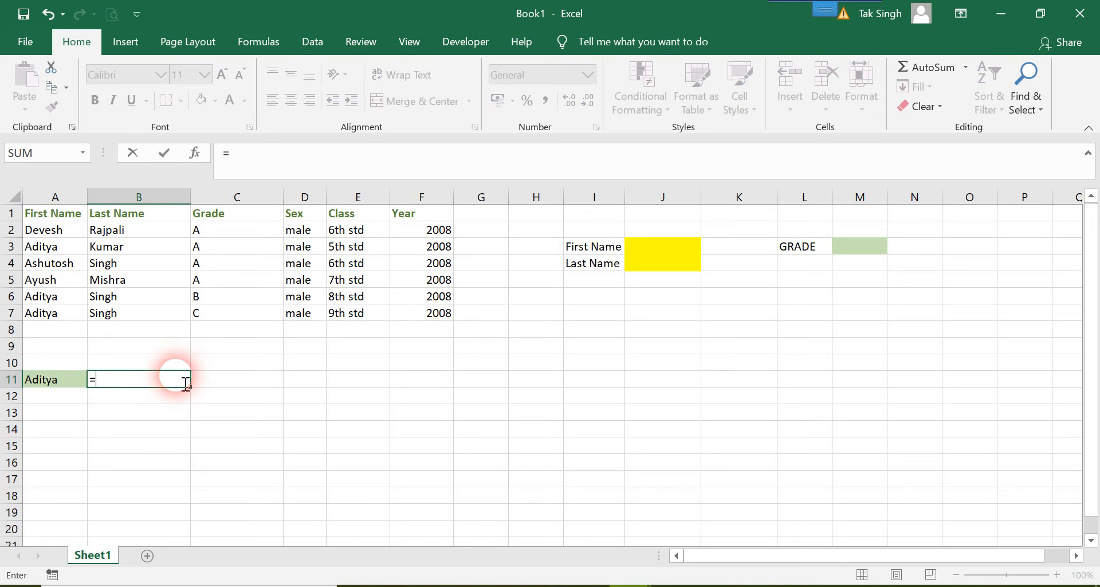
pyautogui.write('vloo')
pyautogui.press('Tab')
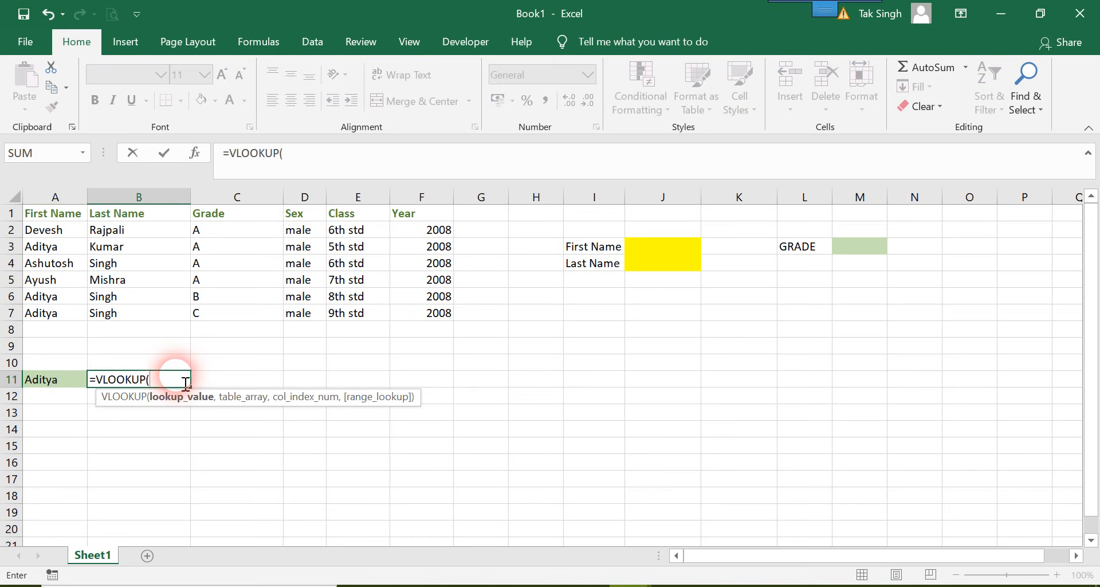
pyautogui.write(',')
pyautogui.moveTo(56, 213); pyautogui.dragTo(422, 313)
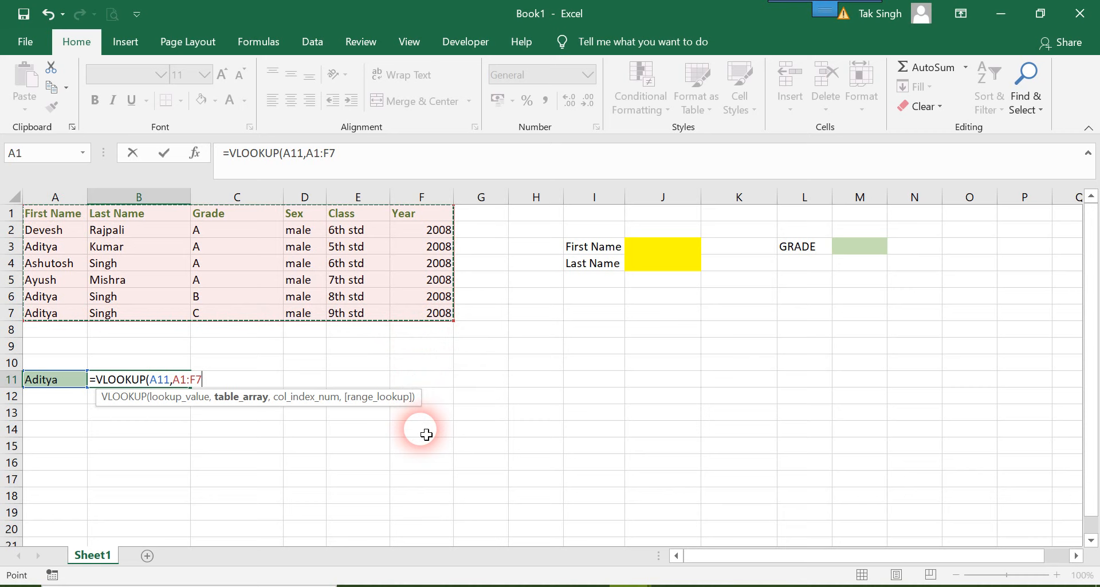
pyautogui.write(',6')
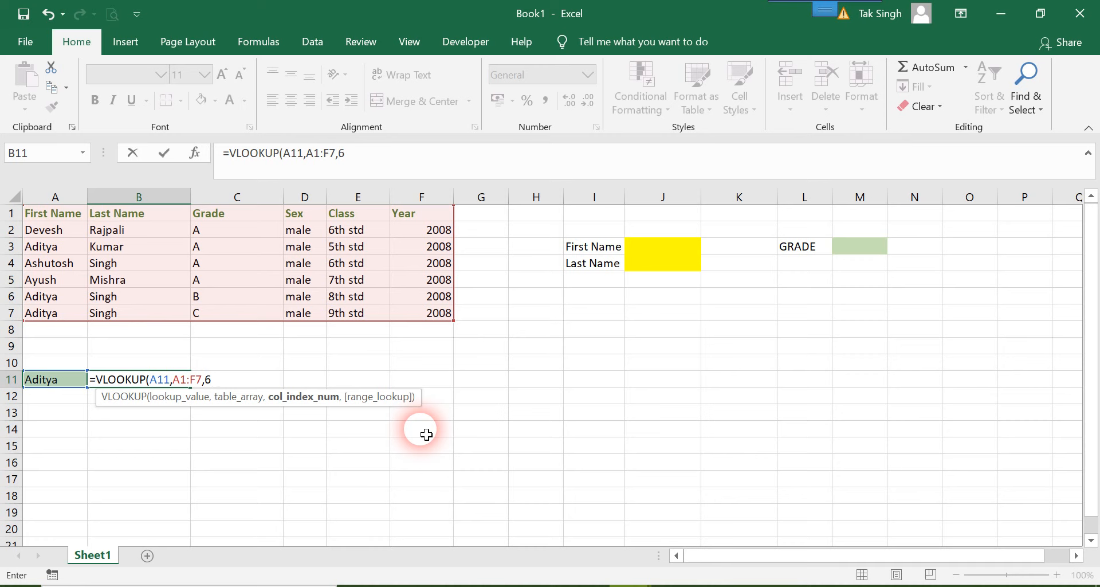
pyautogui.write(',false)')
pyautogui.press('Return')
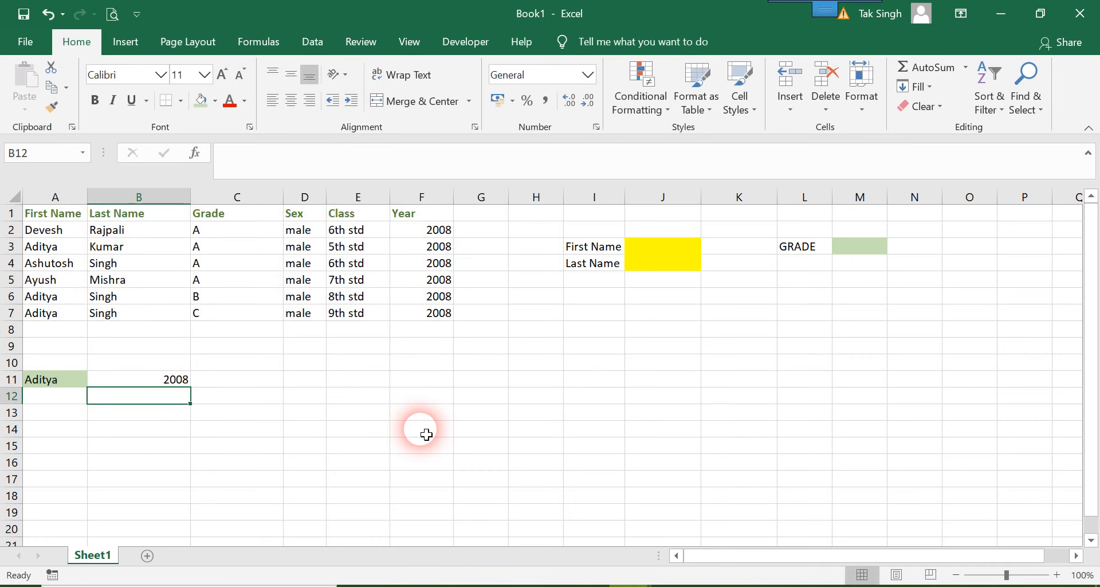
# Set the column index in the VLOOKUP formula in B11 to 5 to return the class.
pyautogui.rightClick(424, 434)
pyautogui.press('Escape')
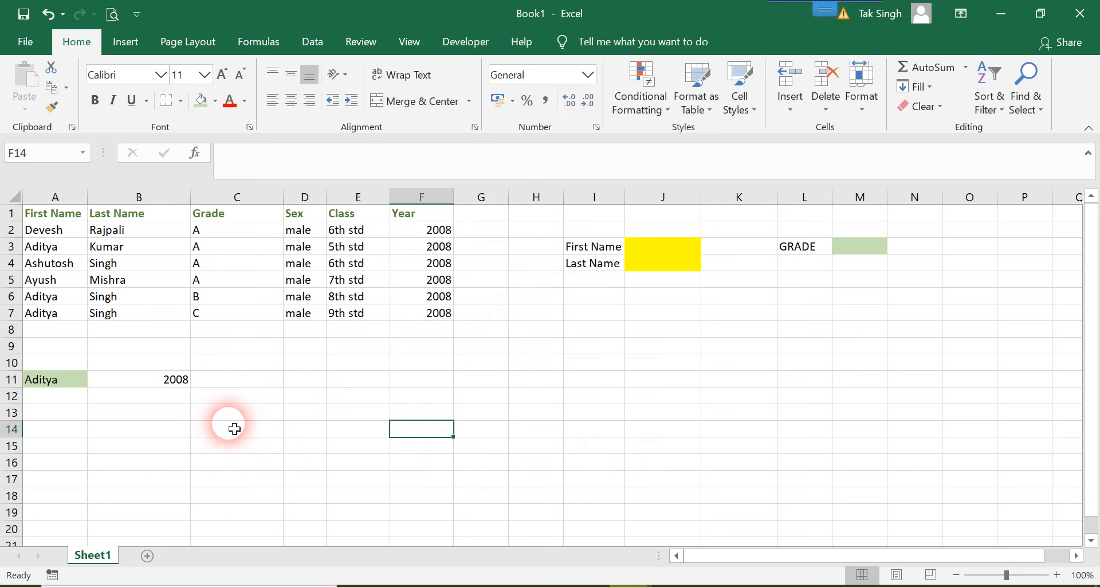
pyautogui.doubleClick(172, 380)
pyautogui.click(211, 379)
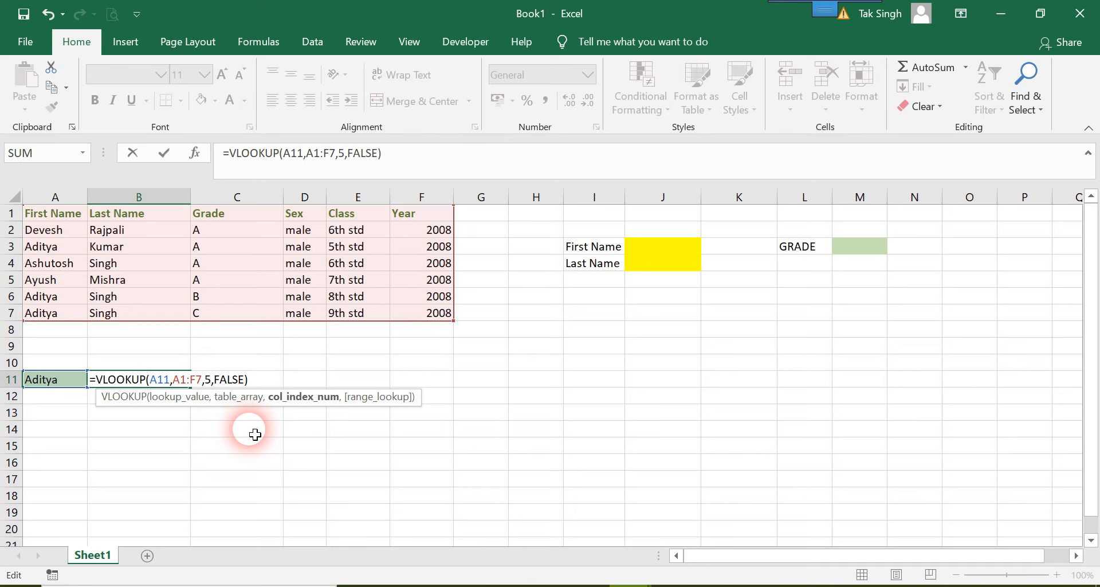
pyautogui.press('Return')
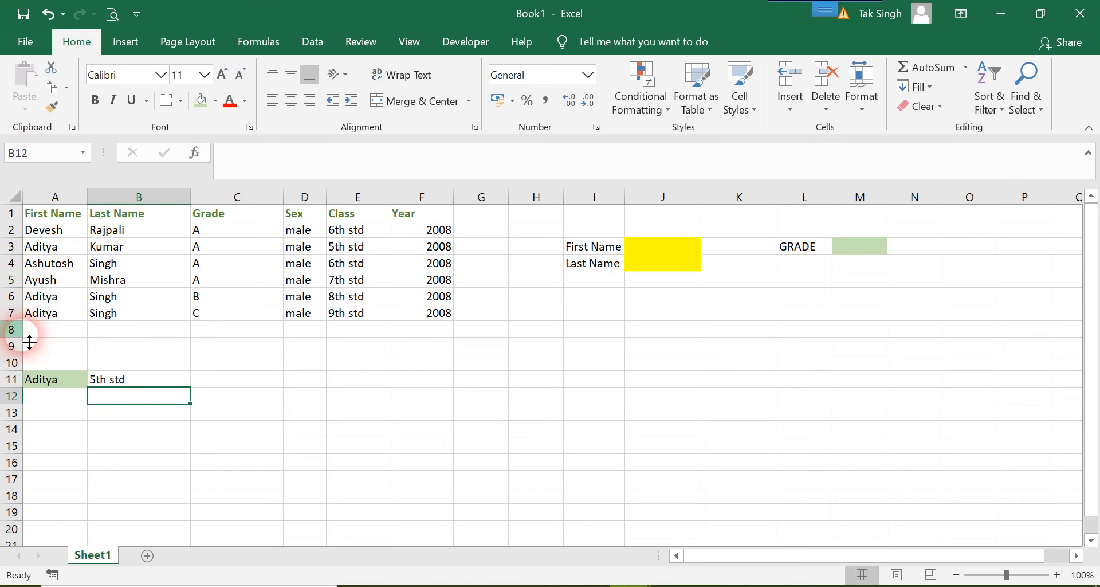
# Insert a new column before the First Name column and enter the header "Helper" in A1.
pyautogui.click(57, 253)
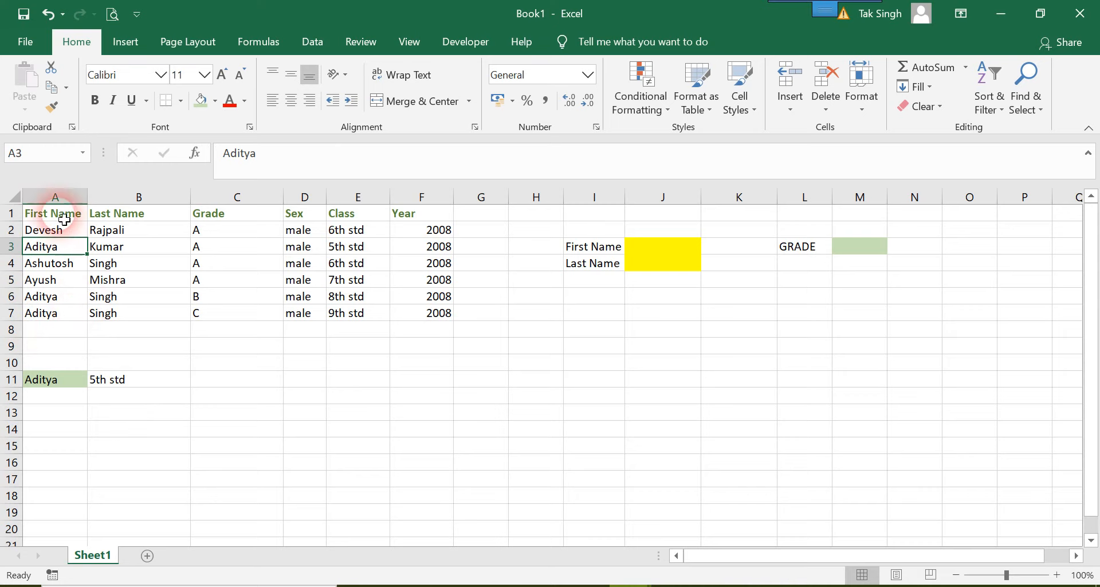
pyautogui.rightClick(41, 197)
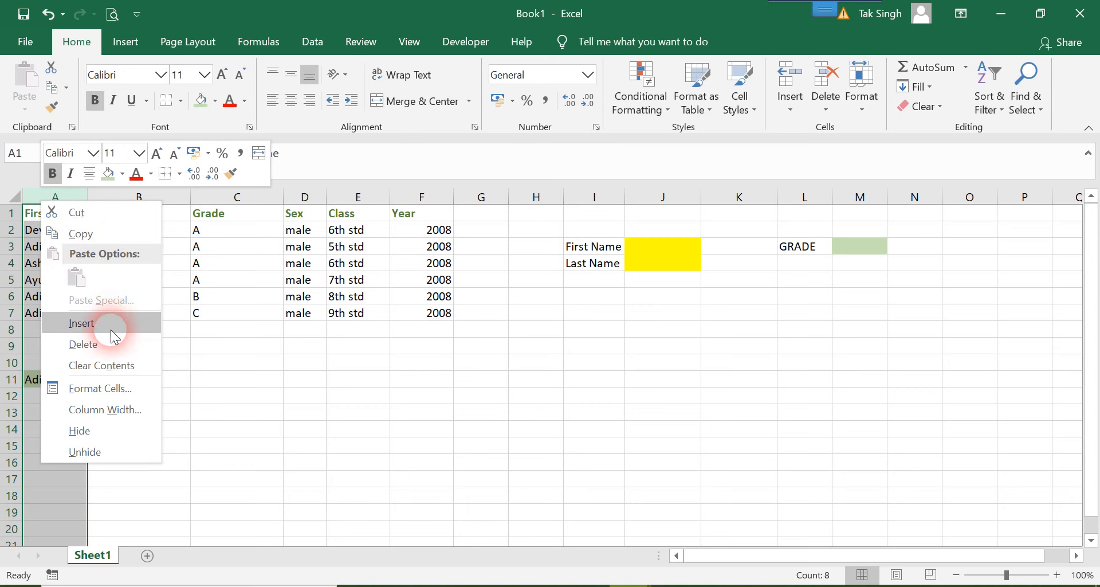
pyautogui.click(85, 322)
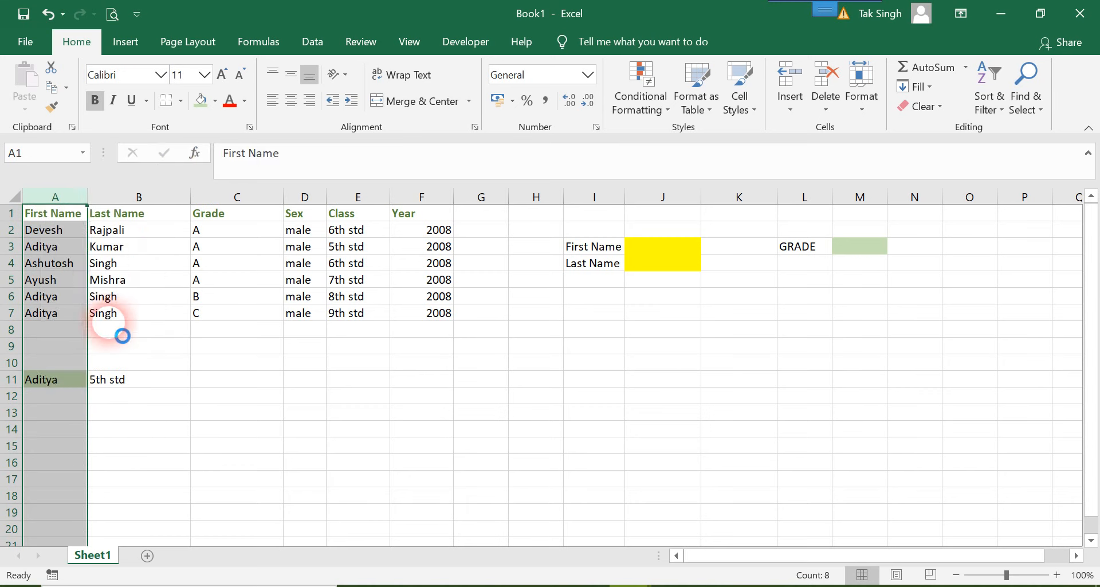
pyautogui.click(32, 213)
pyautogui.click(88, 214)
pyautogui.click(58, 222)
pyautogui.doubleClick(54, 220)
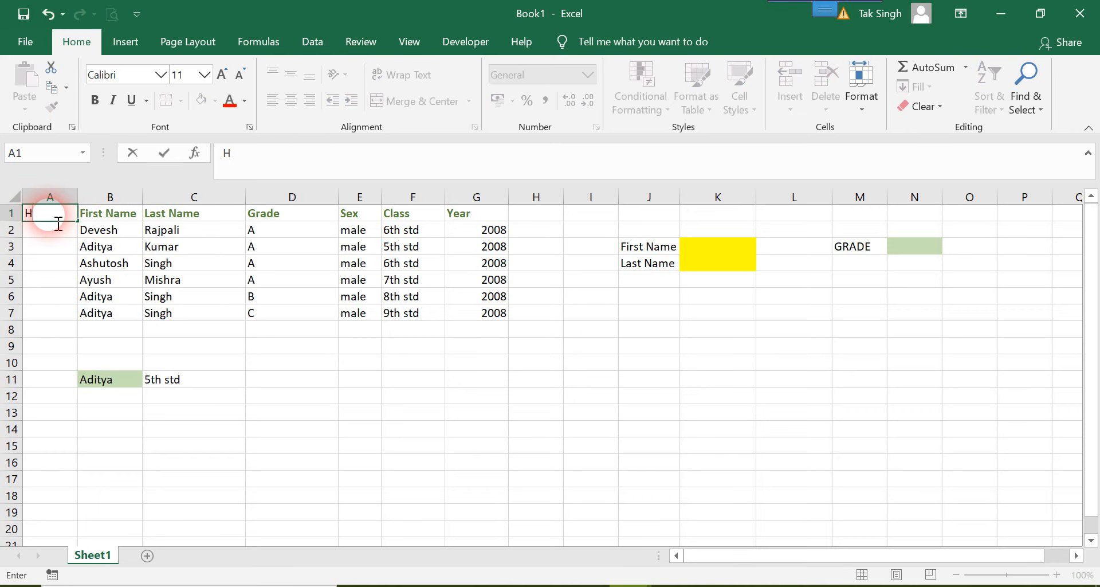
pyautogui.press('Return')
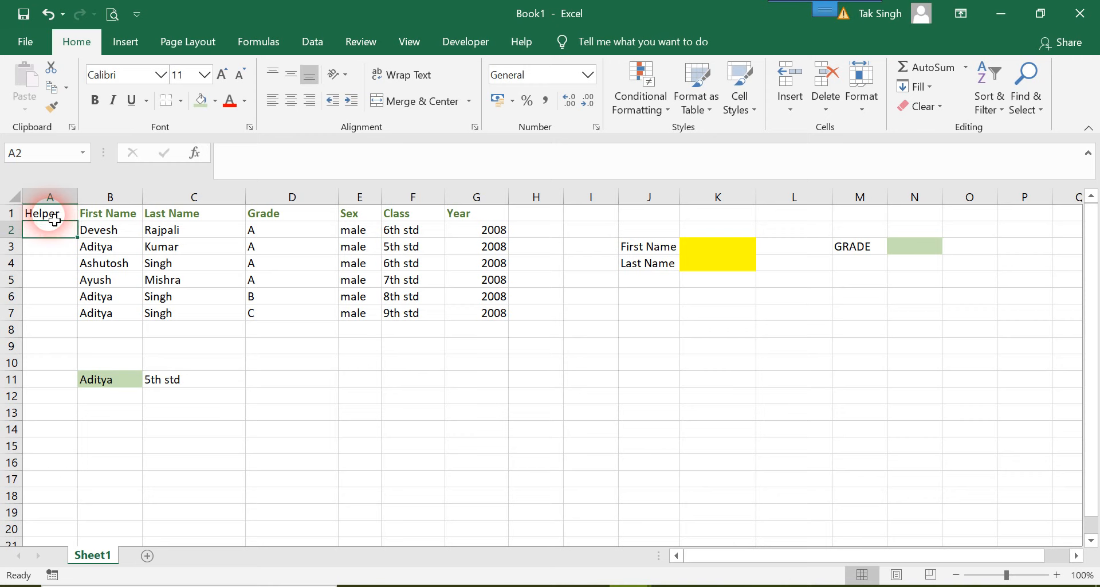
# Copy the First Name header's formatting from B1 to the Helper header in A1.
pyautogui.click(108, 213)
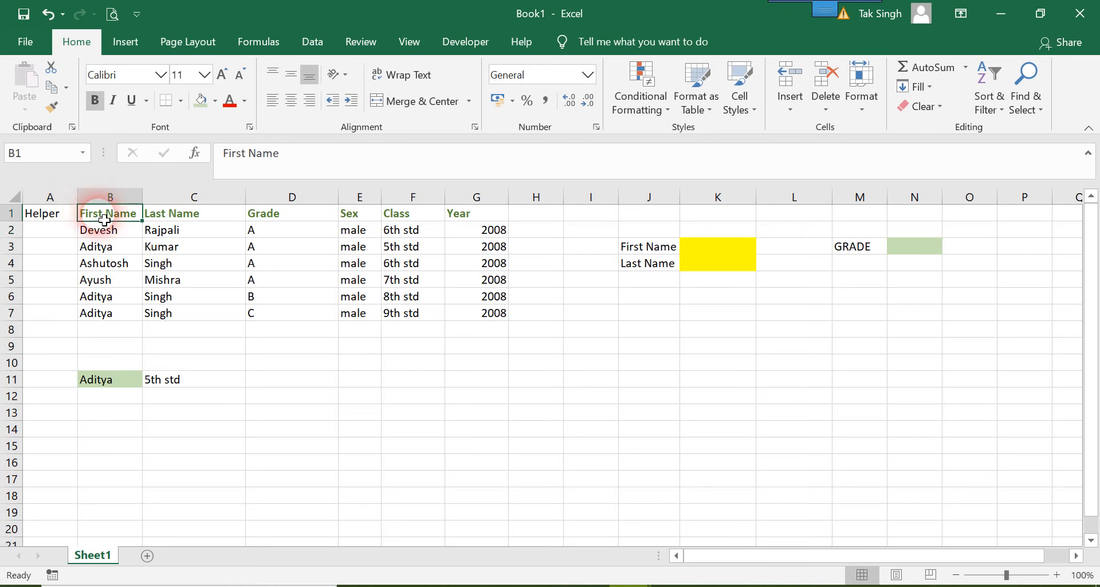
pyautogui.click(51, 107)
pyautogui.click(44, 214)
pyautogui.click(50, 232)
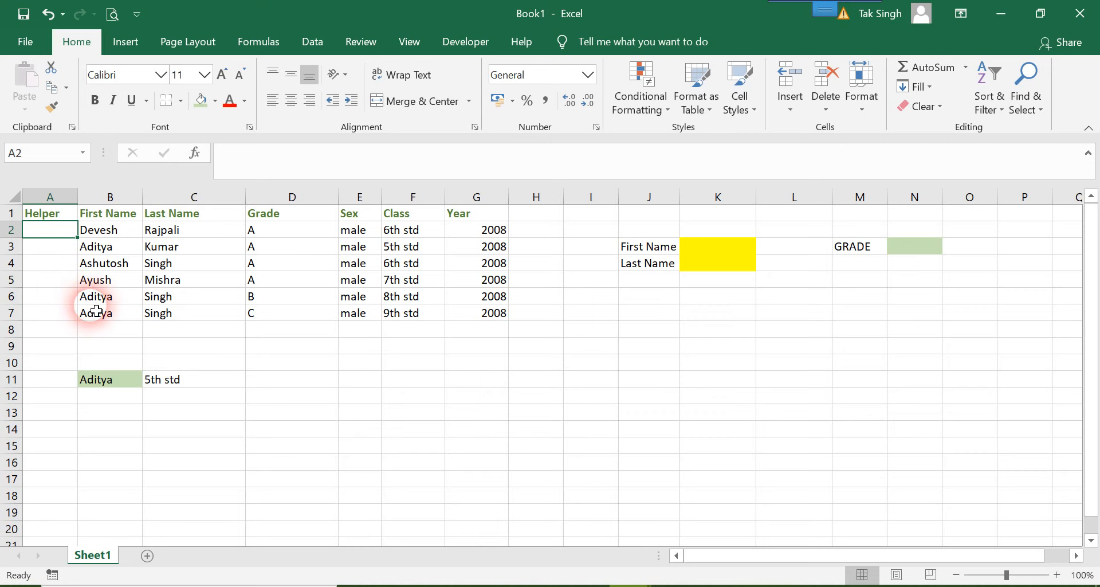
# Enter =B2&C2 in cell A2 to join the first and last names.
pyautogui.click(112, 235)
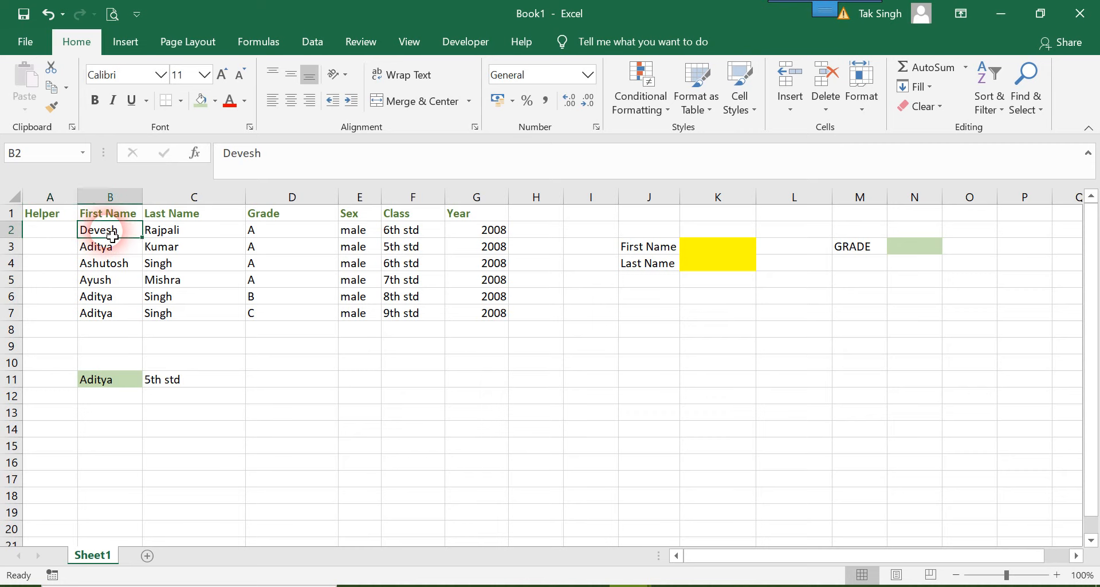
pyautogui.click(58, 237)
pyautogui.write('=')
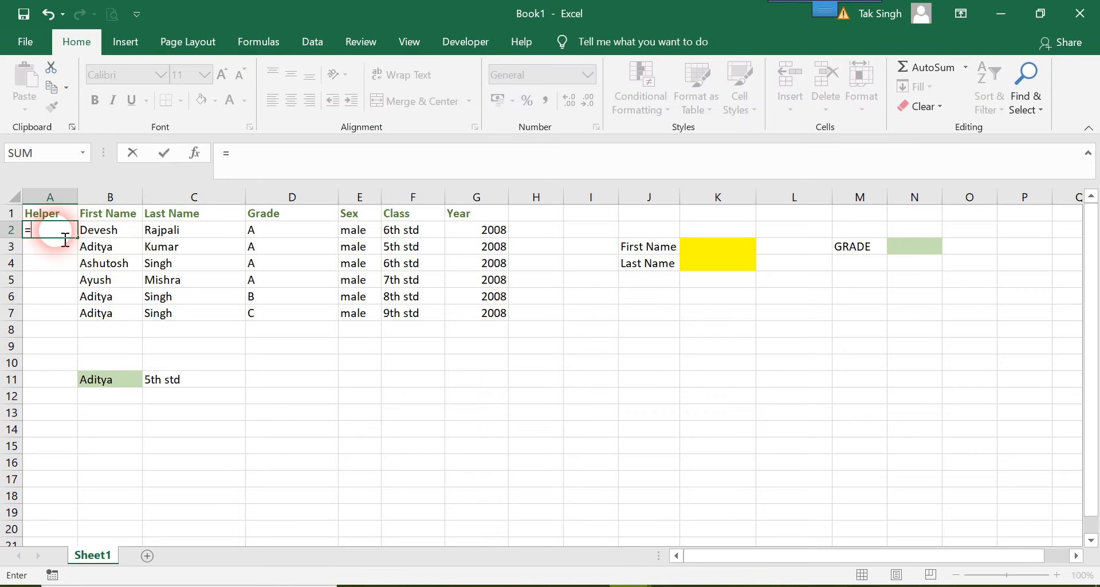
pyautogui.click(105, 235)
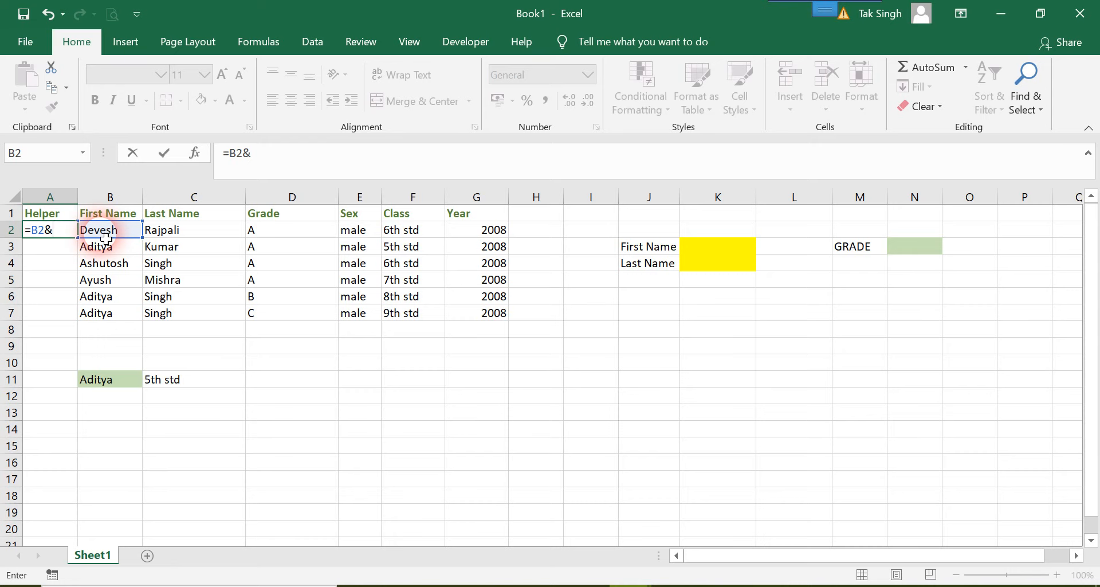
pyautogui.click(181, 237)
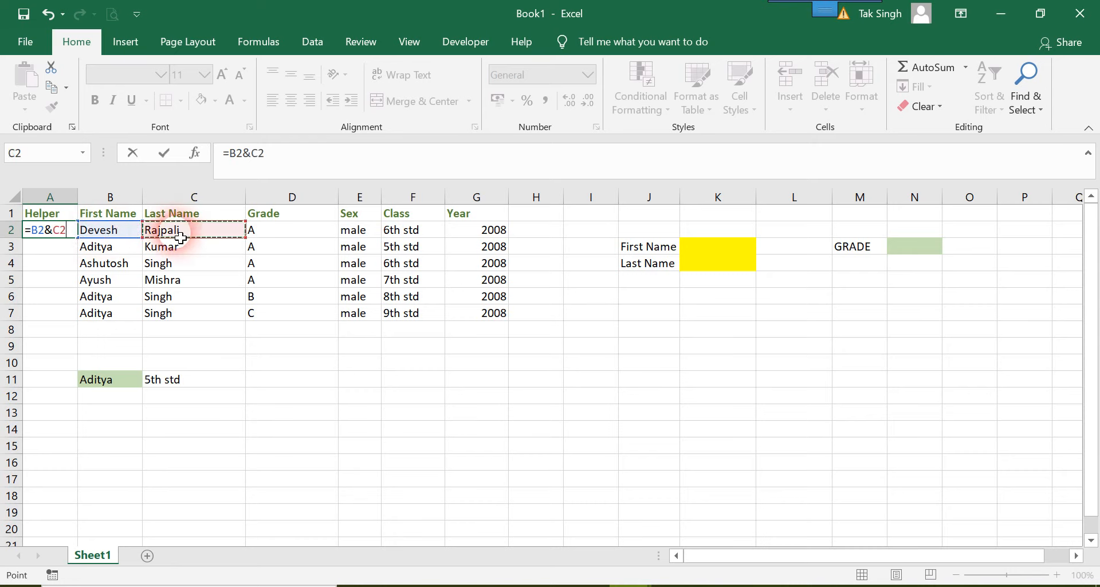
pyautogui.press('Return')
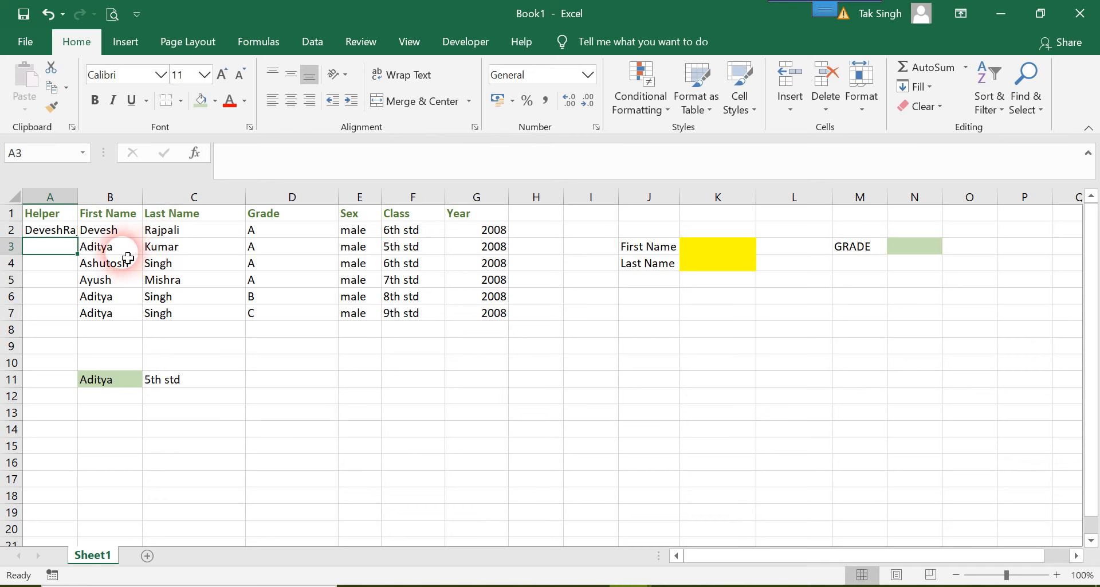
# Copy the helper formula from A2 down to A7 and autofit the width of column A.
pyautogui.doubleClick(78, 198)
pyautogui.click(96, 234)
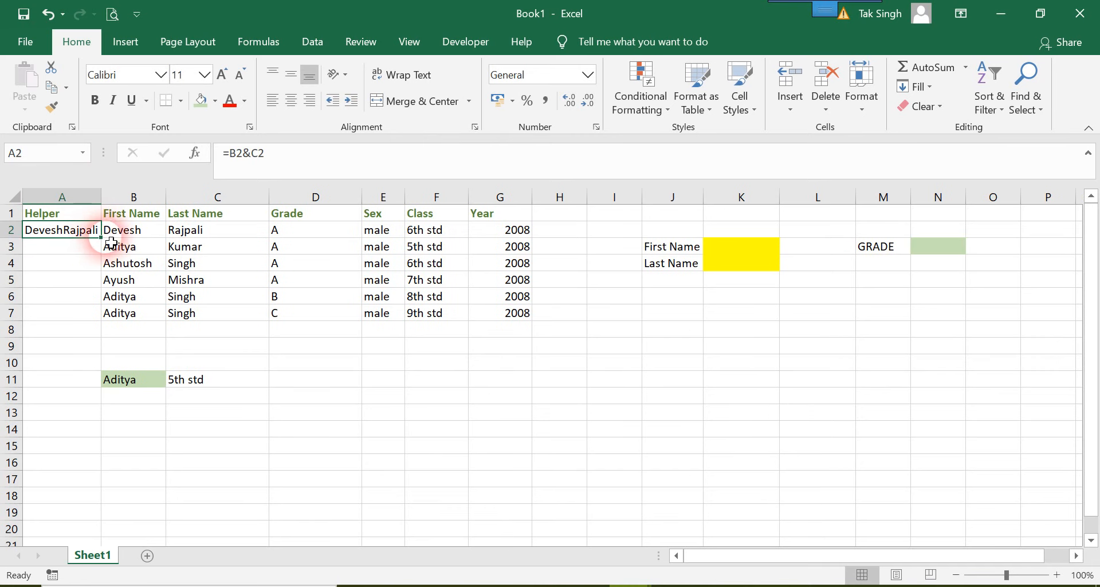
pyautogui.doubleClick(102, 239)
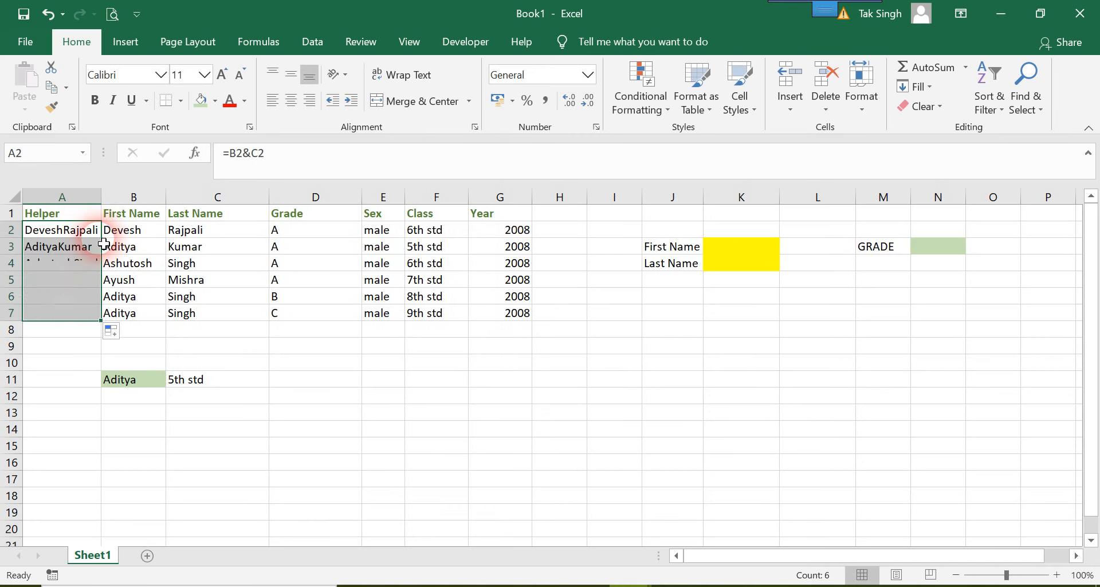
pyautogui.doubleClick(109, 198)
pyautogui.click(138, 232)
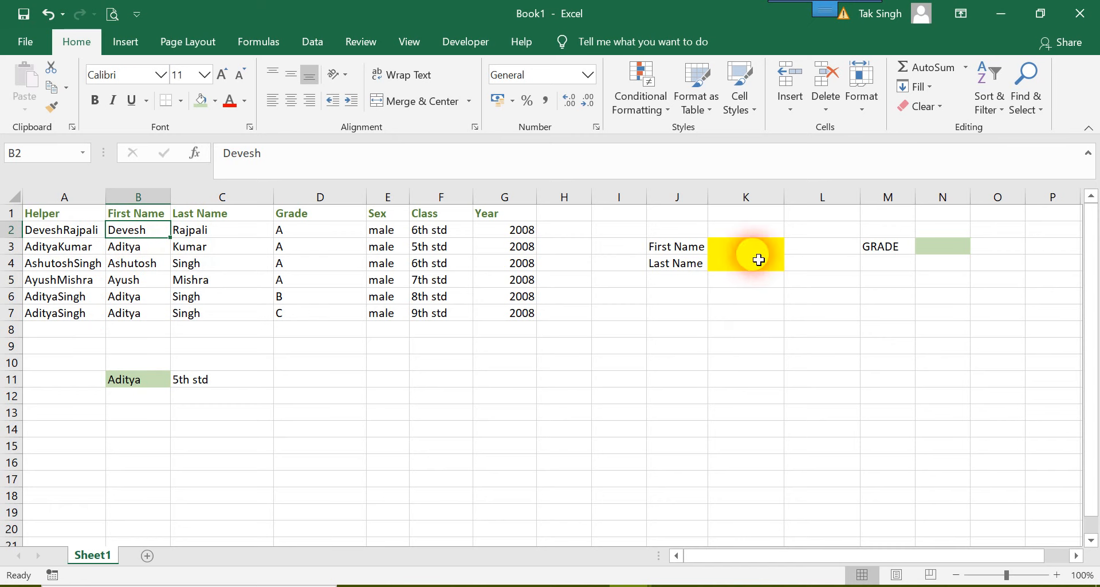
# Review the yellow name cells, the GRADE result cell N3 and the VLOOKUP arguments in C11.
pyautogui.click(742, 252)
pyautogui.click(888, 251)
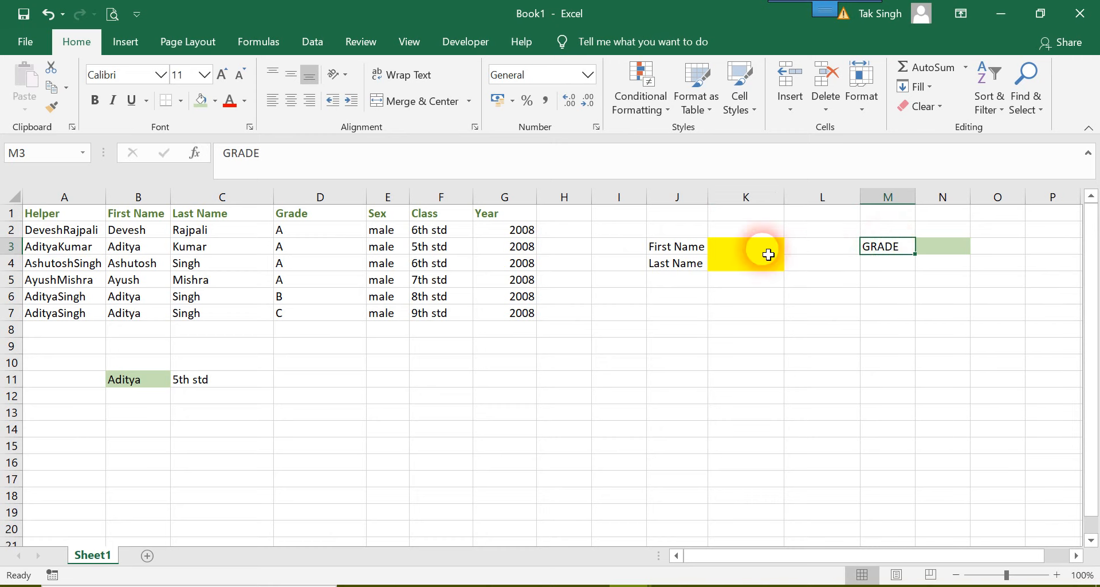
pyautogui.click(936, 252)
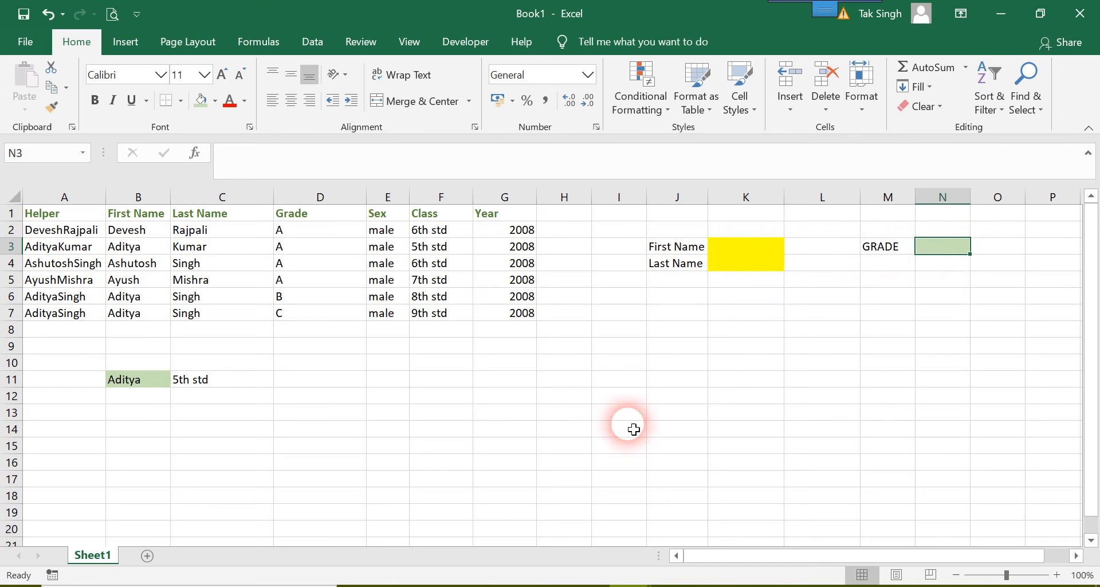
pyautogui.click(225, 379)
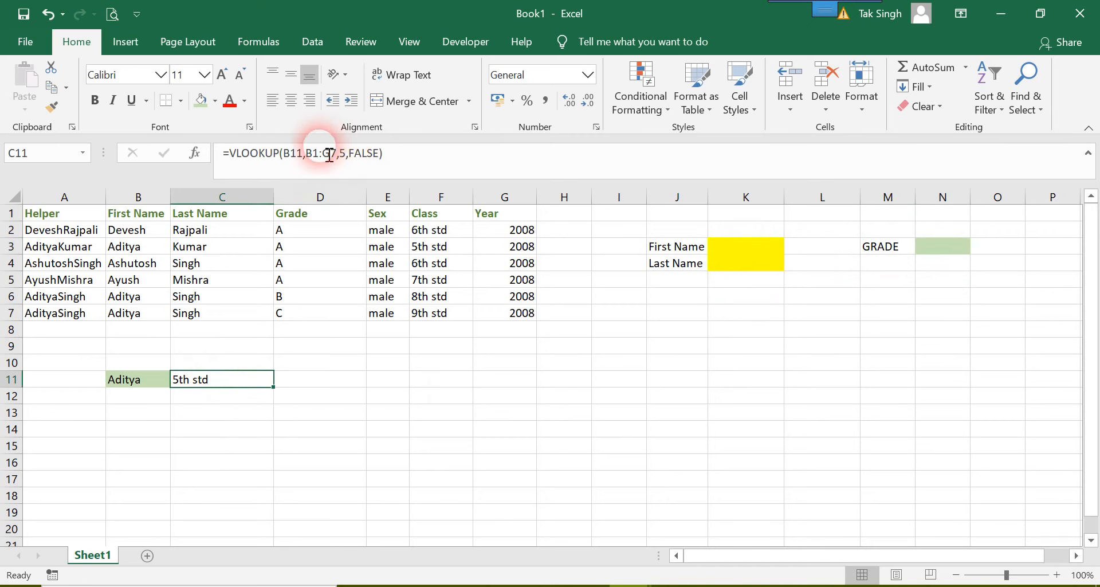
pyautogui.click(299, 155)
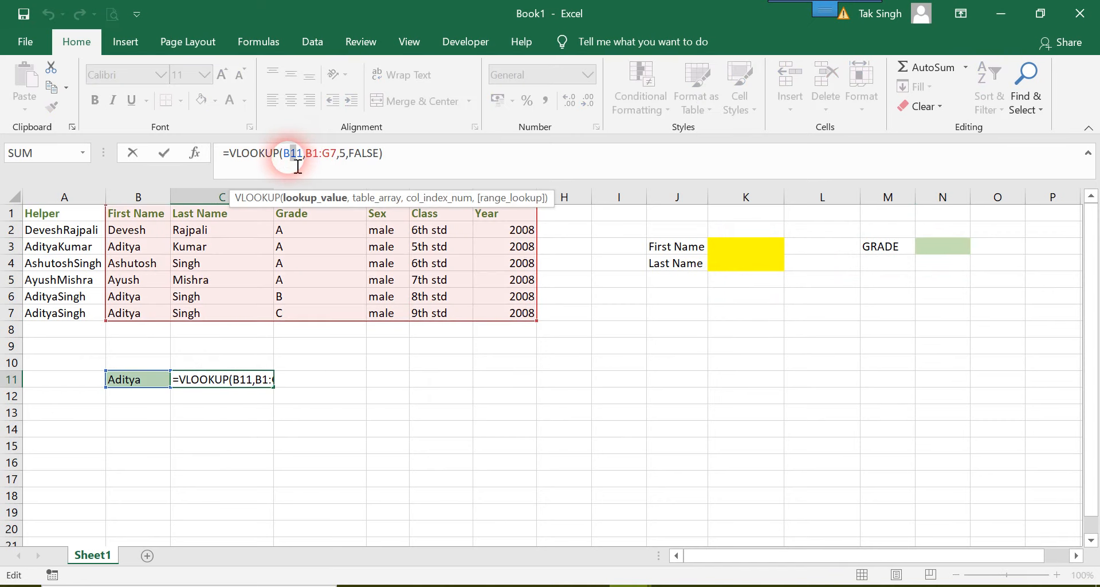
pyautogui.click(964, 249)
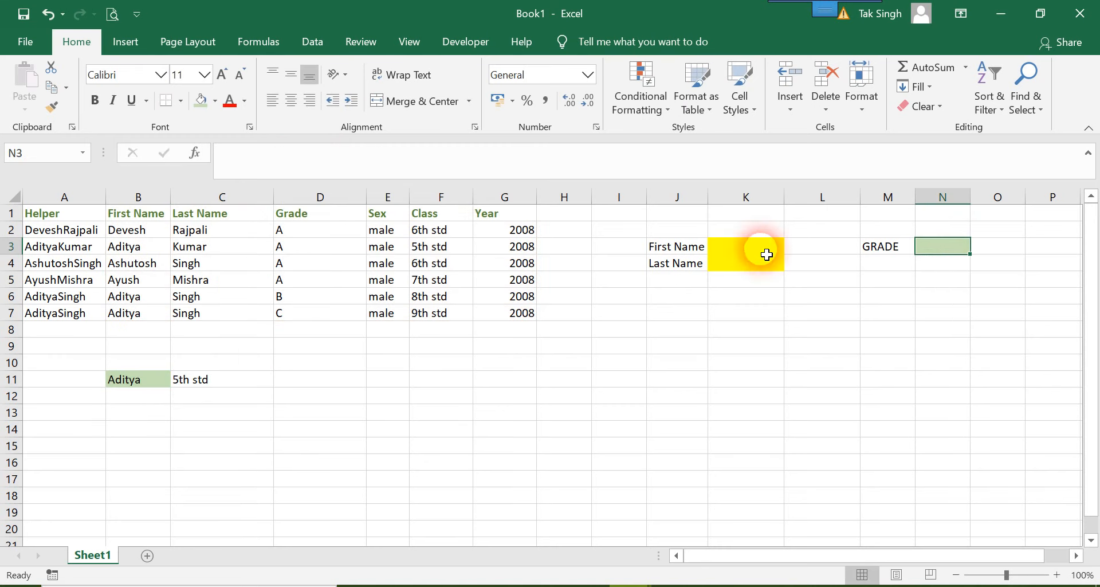
# Enter the first name of the student from row 3 in K3 and the last name in K4.
pyautogui.click(745, 252)
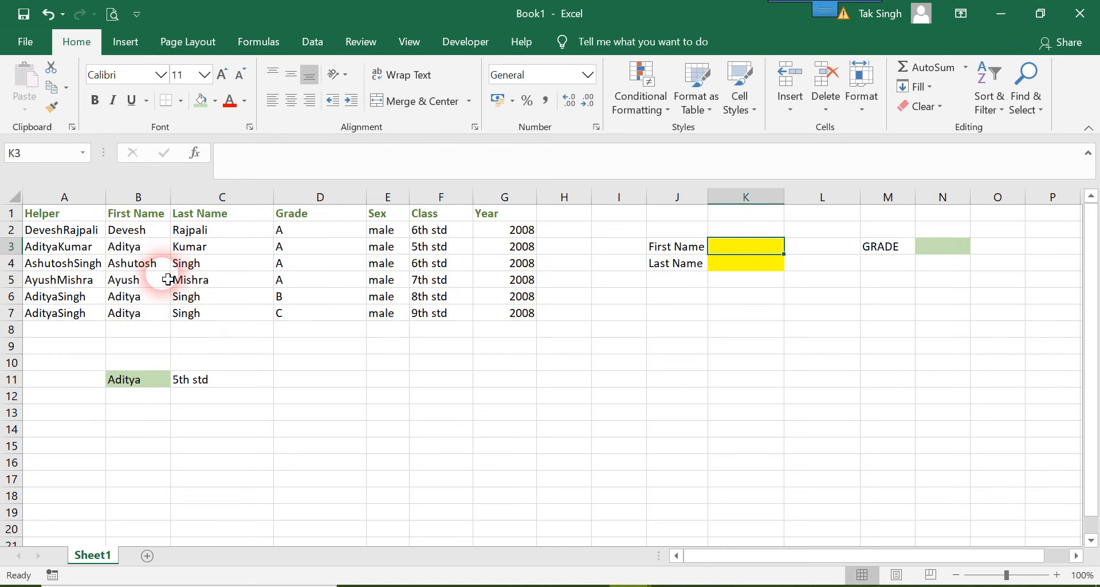
pyautogui.write('Adi')
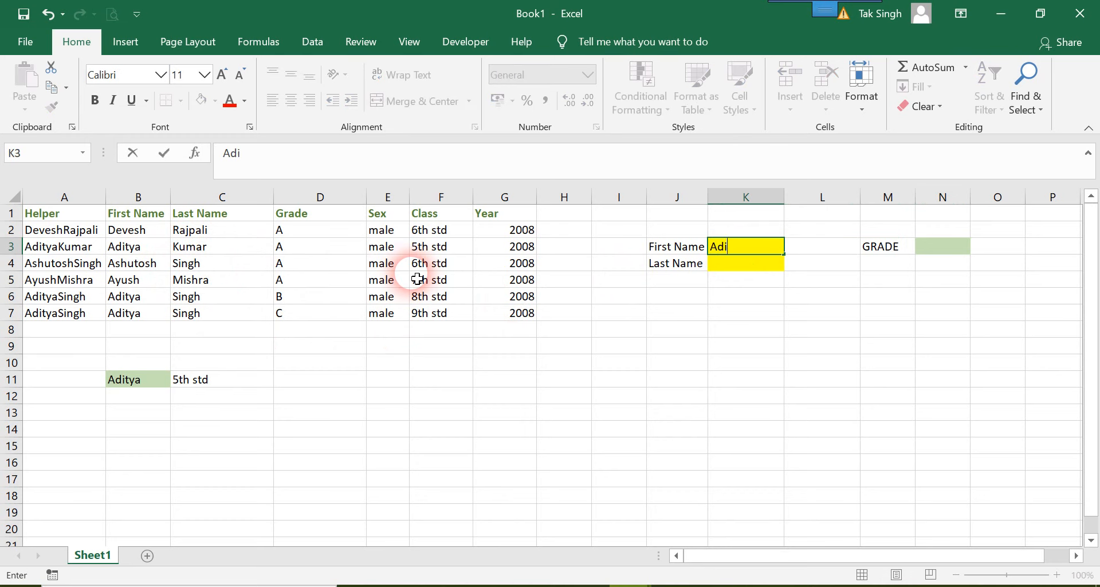
pyautogui.write('tya')
pyautogui.press('Return')
pyautogui.write('Kumar')
pyautogui.press('Return')
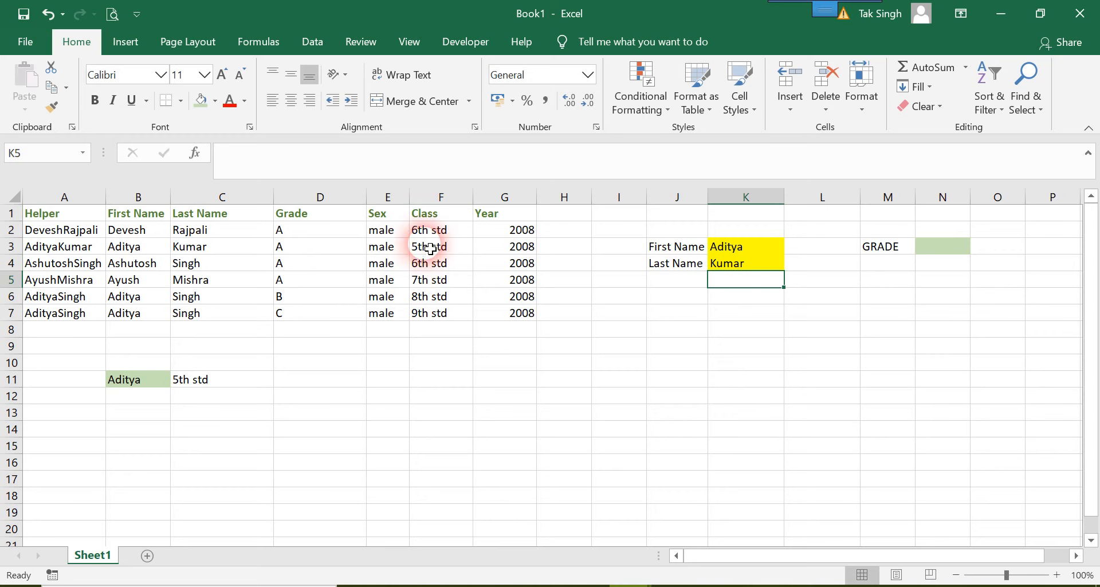
# Enter =VLOOKUP(K3&K4,A2:G7,4,FALSE) in N3 to look up the grade from the joined first and last names.
pyautogui.click(932, 250)
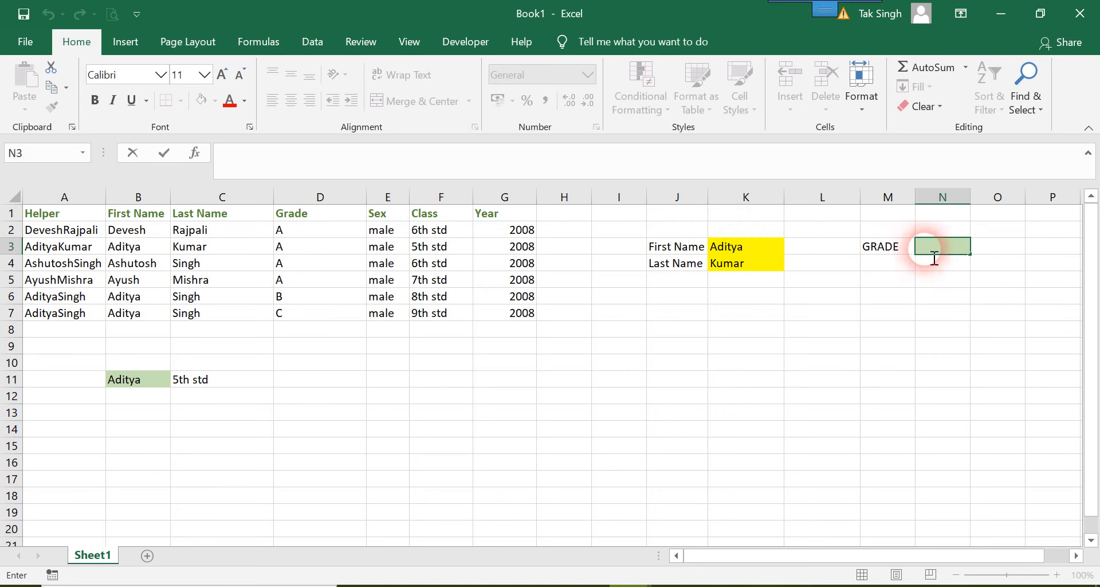
pyautogui.write('=vlo')
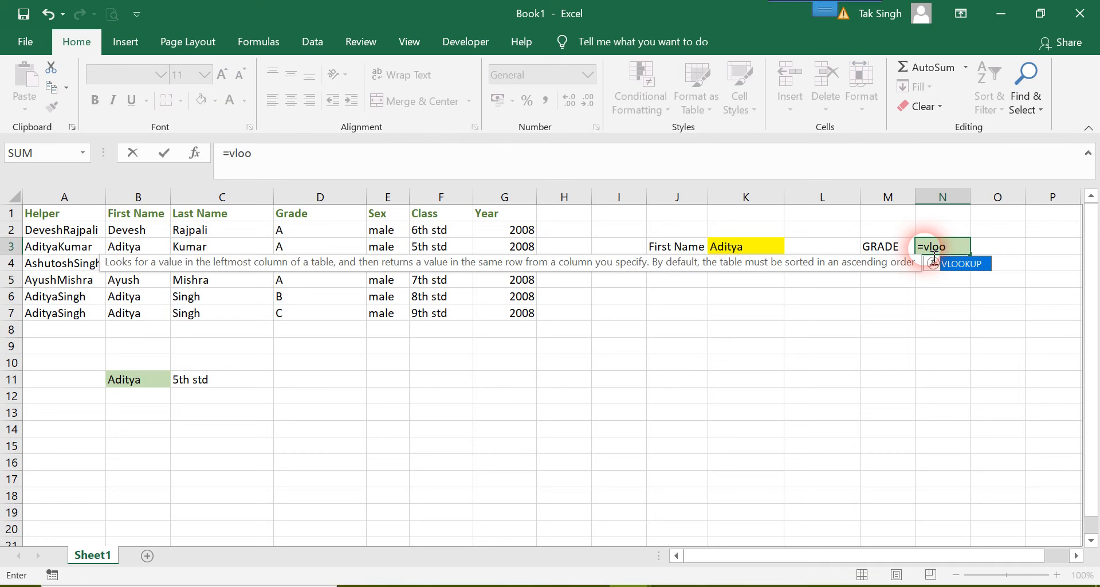
pyautogui.write('o')
pyautogui.press('Tab')
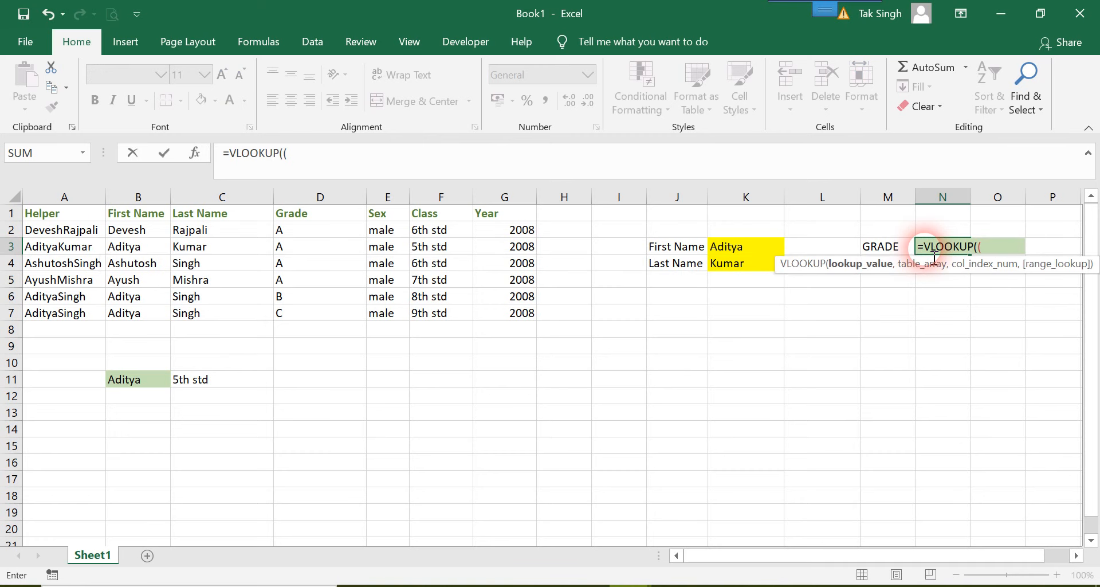
pyautogui.click(770, 251)
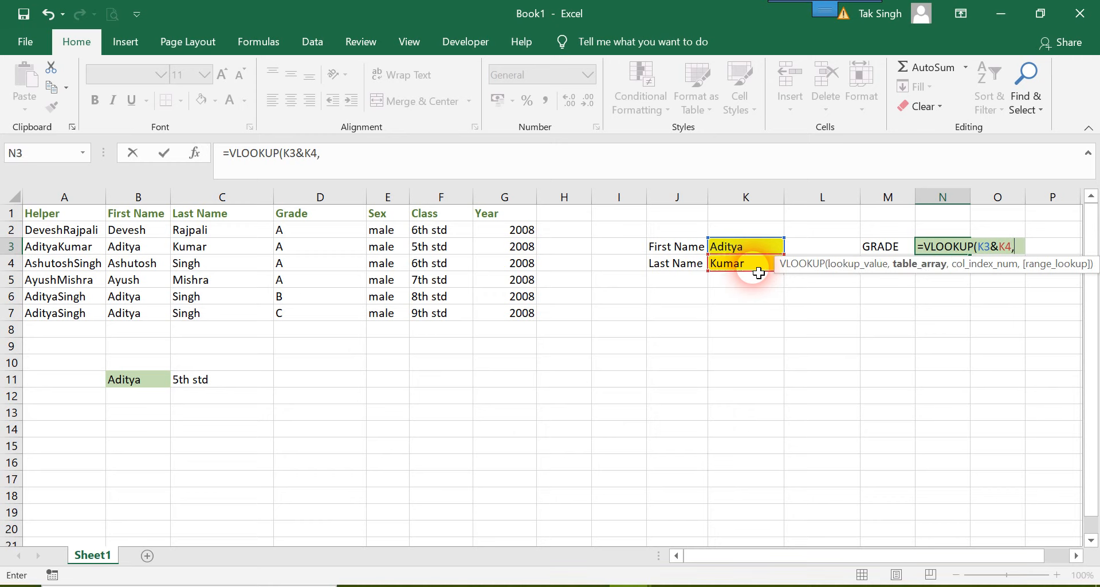
pyautogui.moveTo(80, 229); pyautogui.dragTo(506, 319)
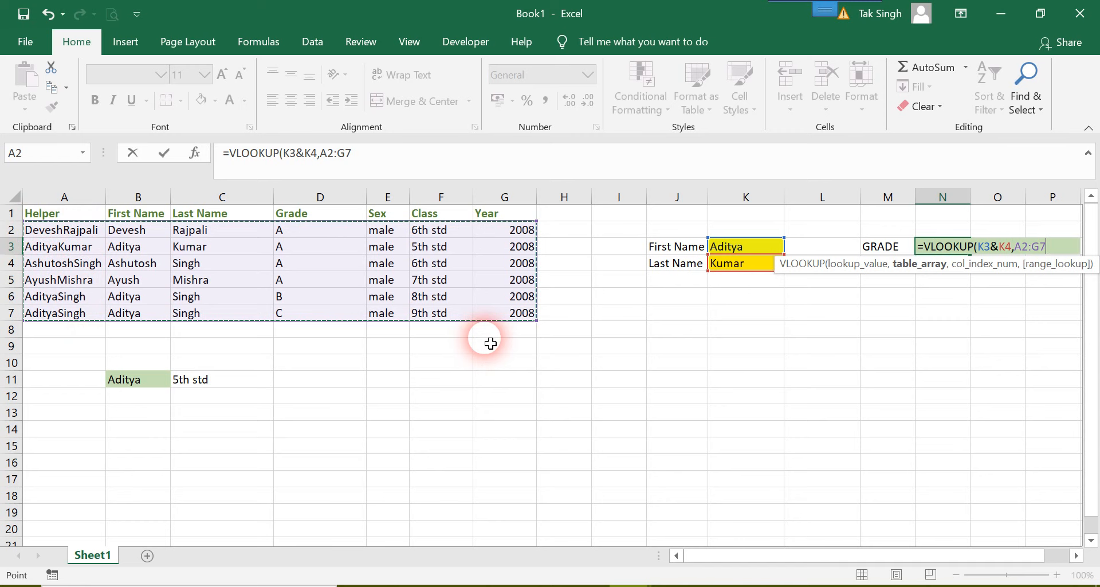
pyautogui.write(',')
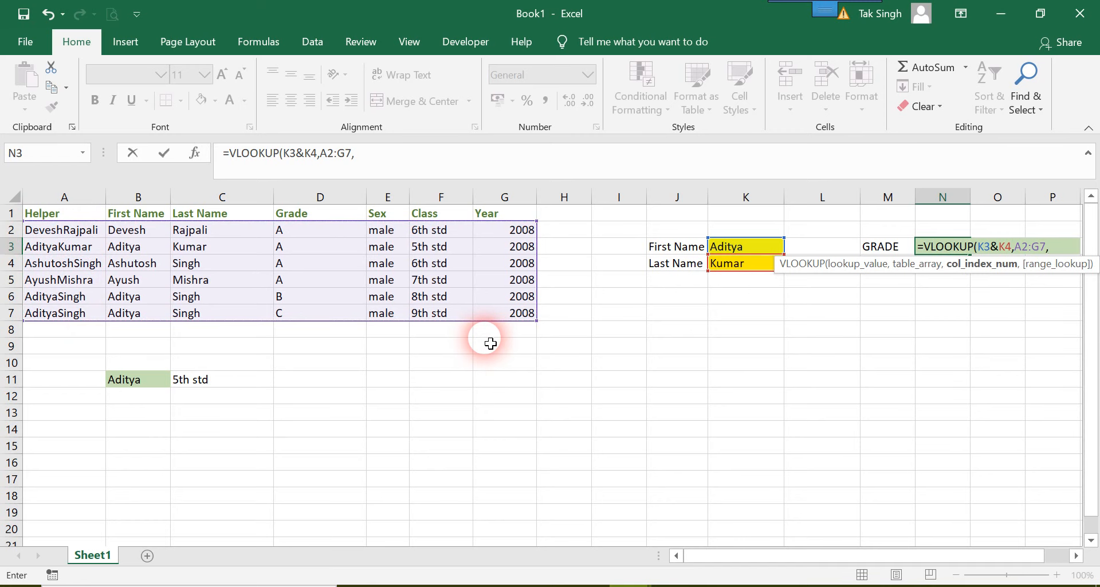
pyautogui.write('4,false)')
pyautogui.press('Return')
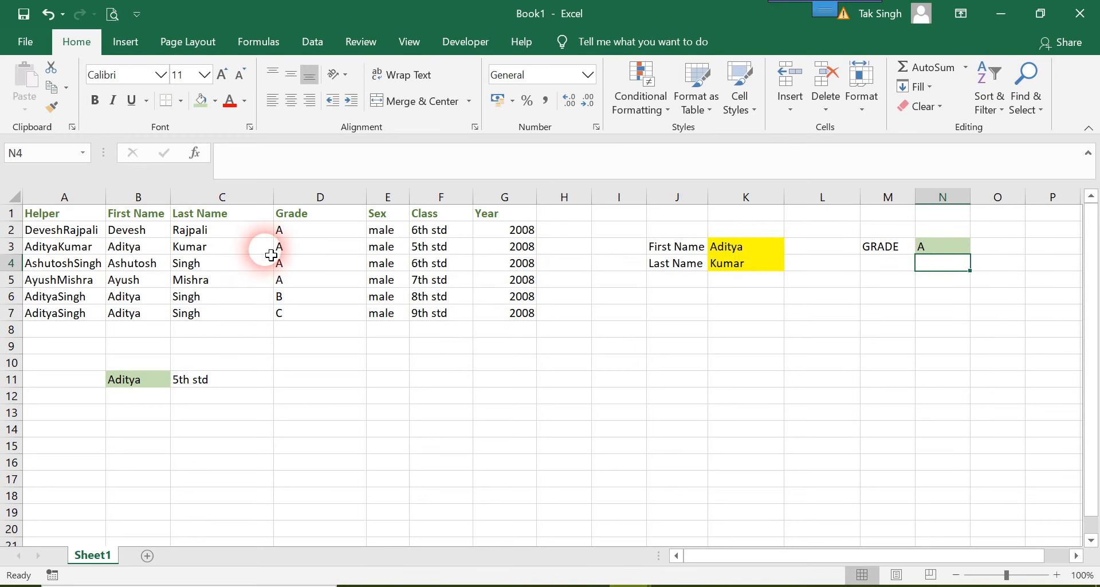
# Change the grade of the first student in D2 to a capital Z.
pyautogui.click(306, 252)
pyautogui.click(304, 232)
pyautogui.write('z')
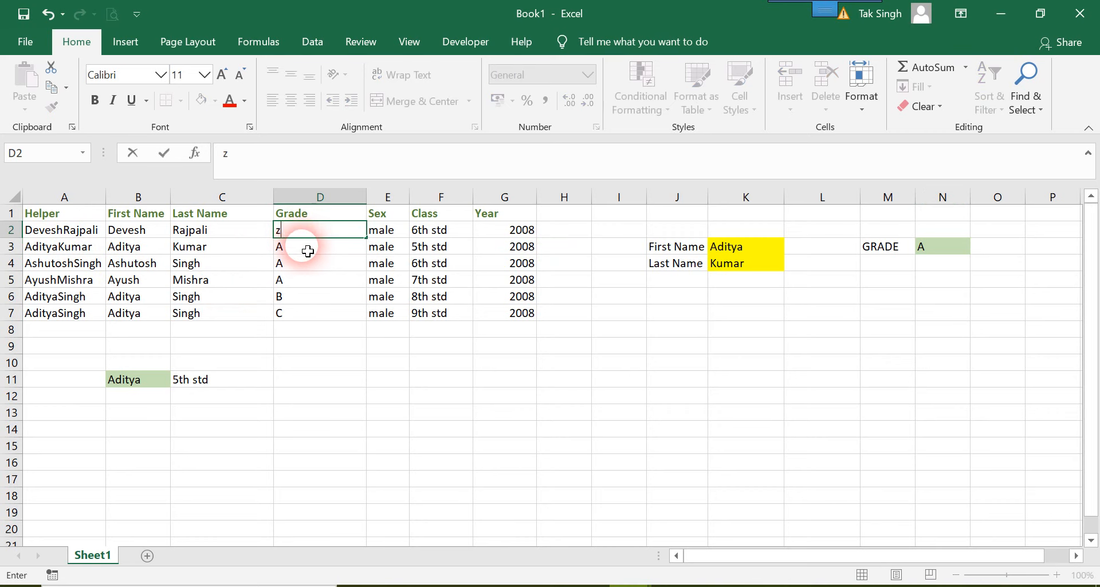
pyautogui.click(312, 239)
pyautogui.click(312, 236)
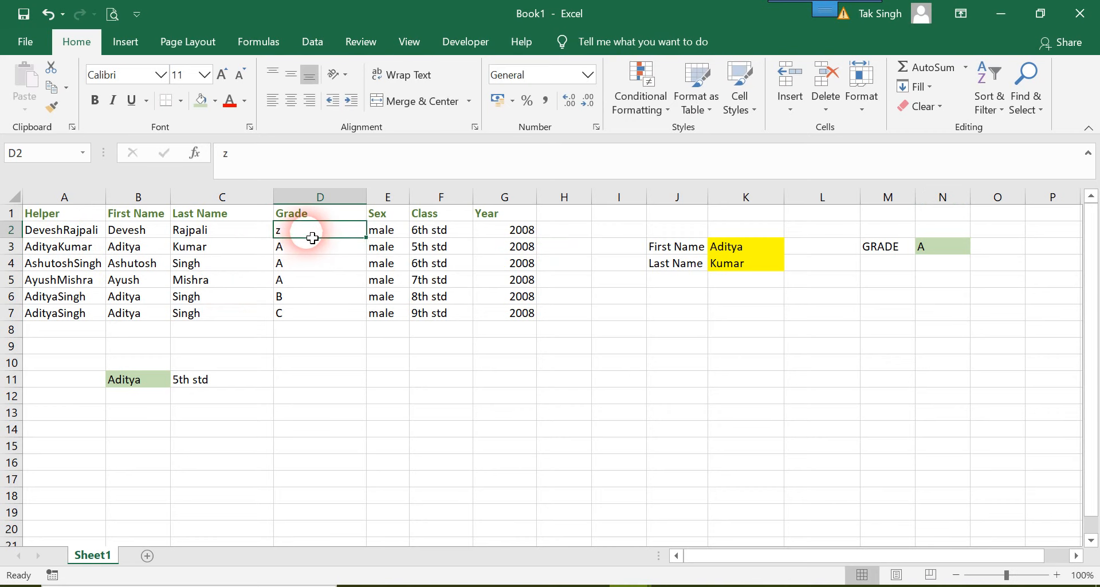
pyautogui.write('Z')
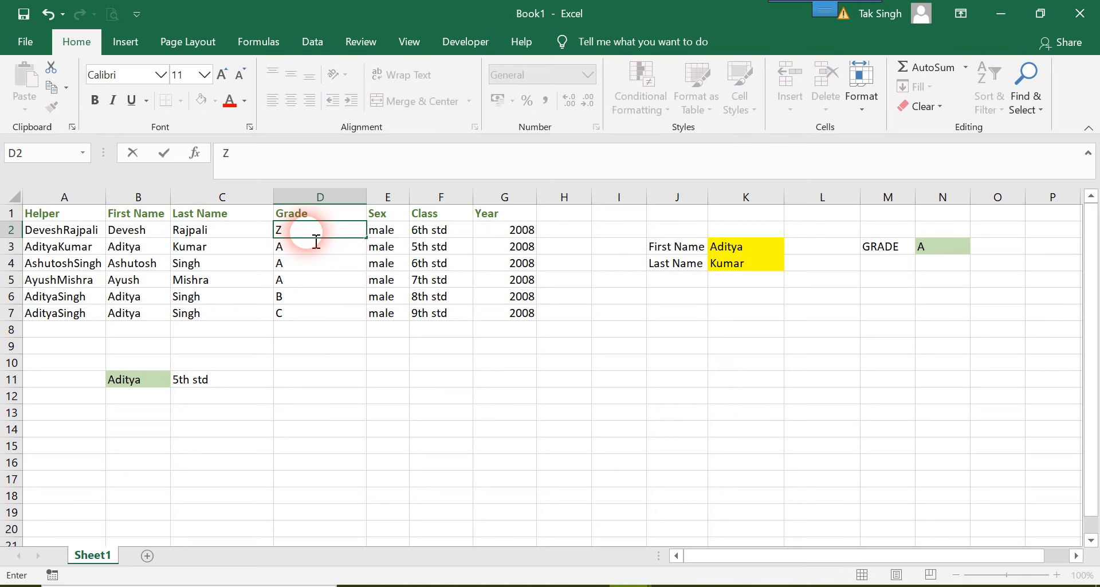
pyautogui.press('Up')
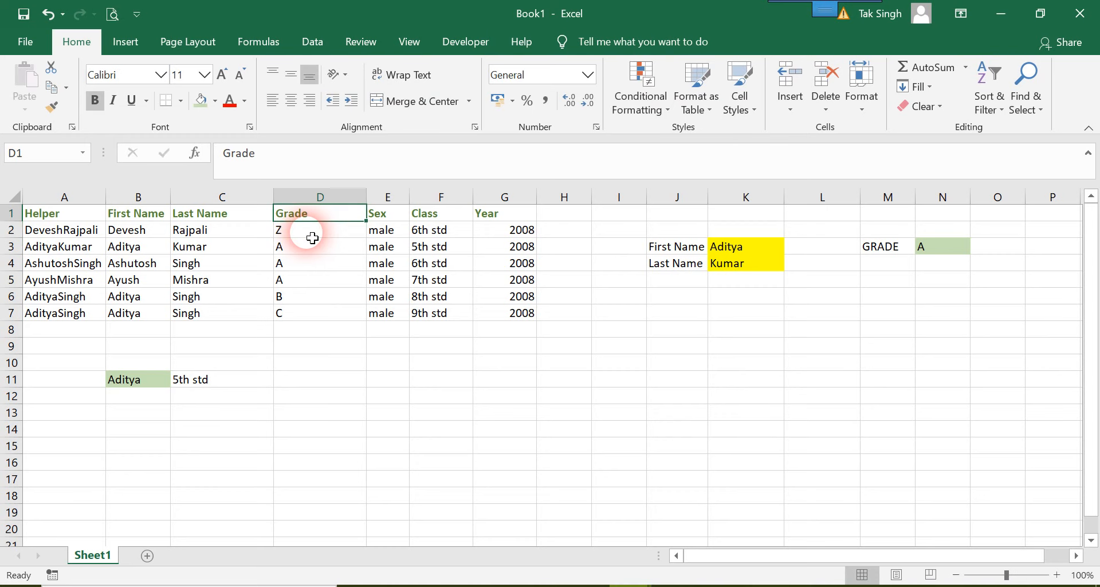
pyautogui.click(312, 236)
pyautogui.press('Left')
pyautogui.write('Y')
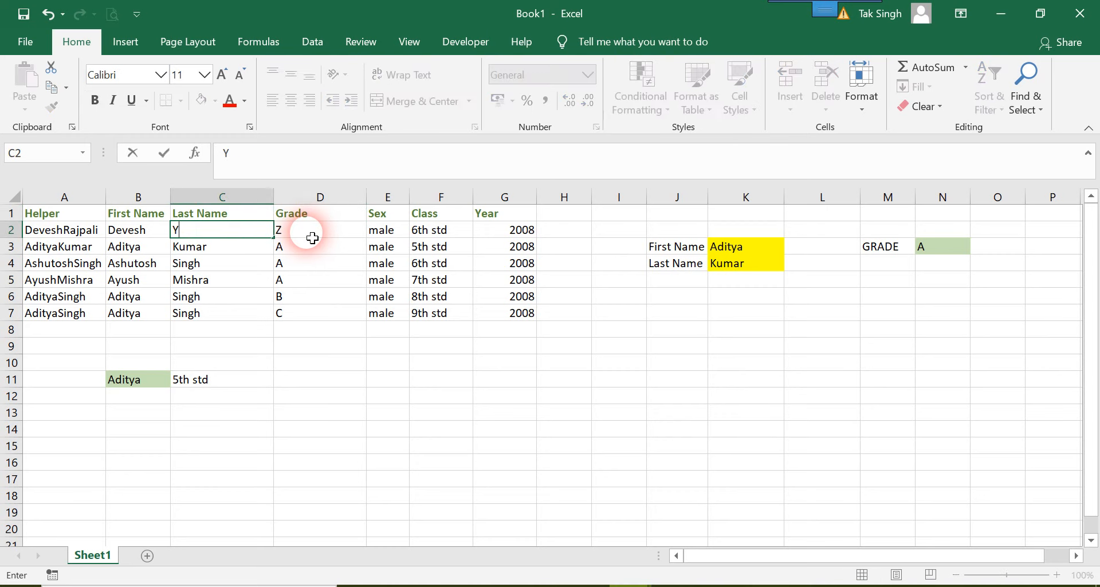
# Change the remaining grades in D3 through D7 to Y, W, X, A and B.
pyautogui.click(312, 236)
pyautogui.press('Down')
pyautogui.write('Y')
pyautogui.press('Return')
pyautogui.write('W')
pyautogui.press('Return')
pyautogui.write('X')
pyautogui.press('Return')
pyautogui.write('A')
pyautogui.press('Return')
pyautogui.write('B')
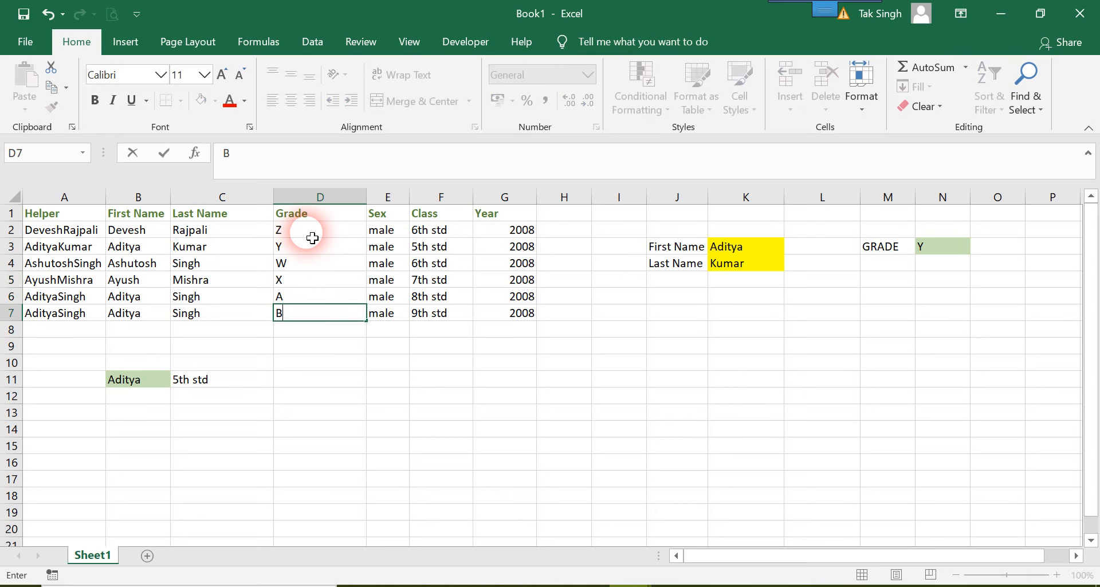
pyautogui.press('Return')
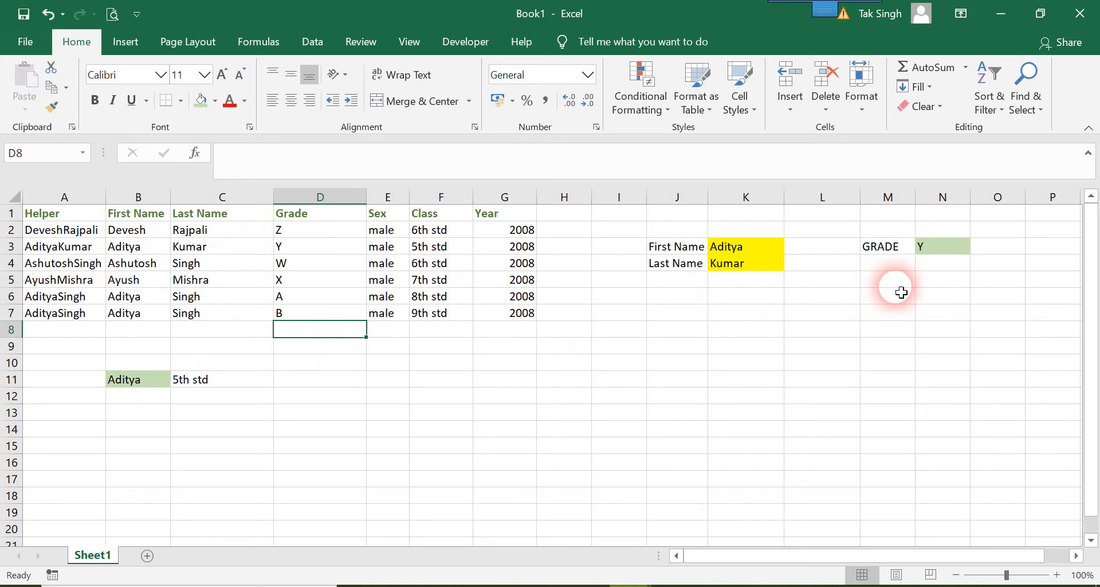
# Replace the lookup names in K3 and K4 with the first and last name of the student from row 5.
pyautogui.doubleClick(764, 247)
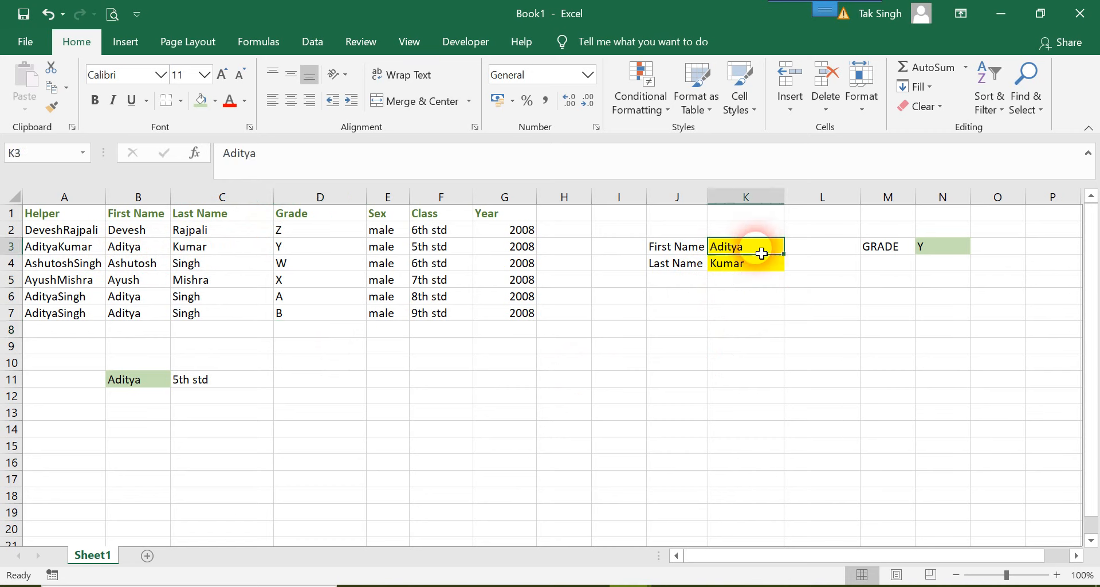
pyautogui.press('Return')
pyautogui.press('Return')
pyautogui.click(750, 254)
pyautogui.write('aYUSH')
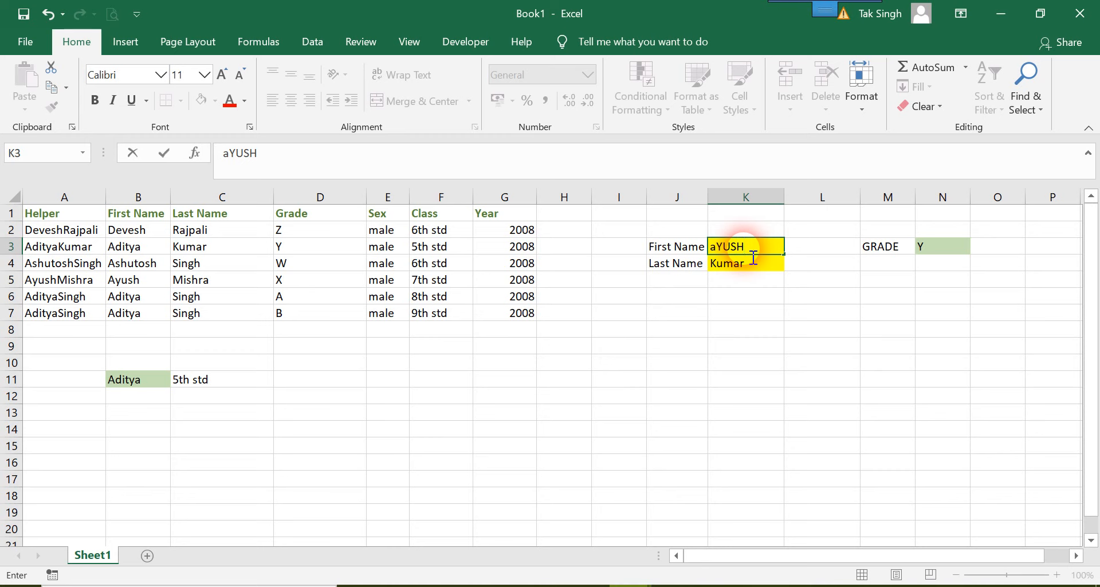
pyautogui.press('Return')
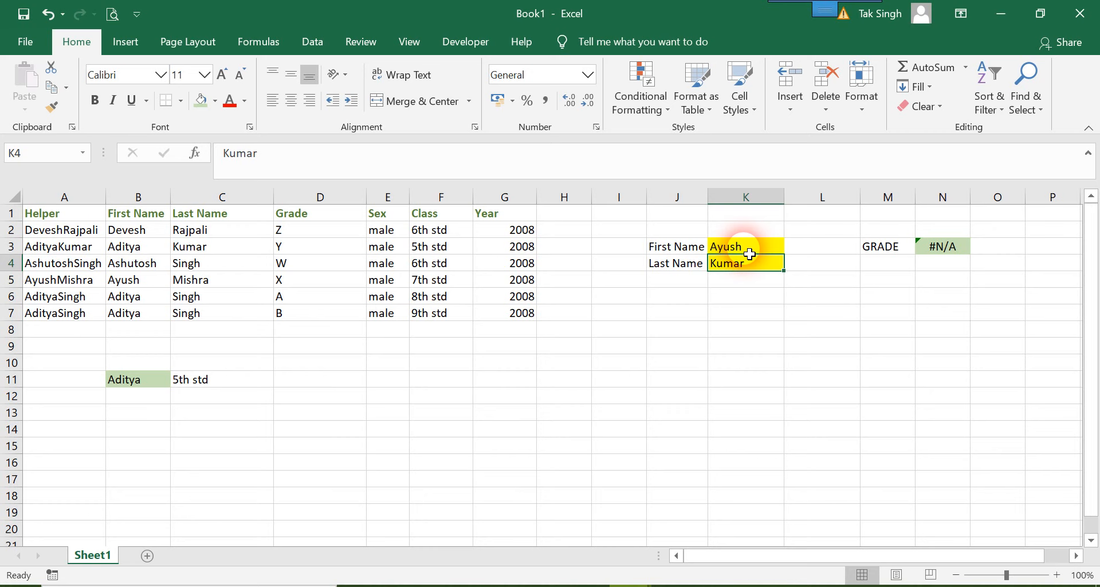
pyautogui.write('mishra')
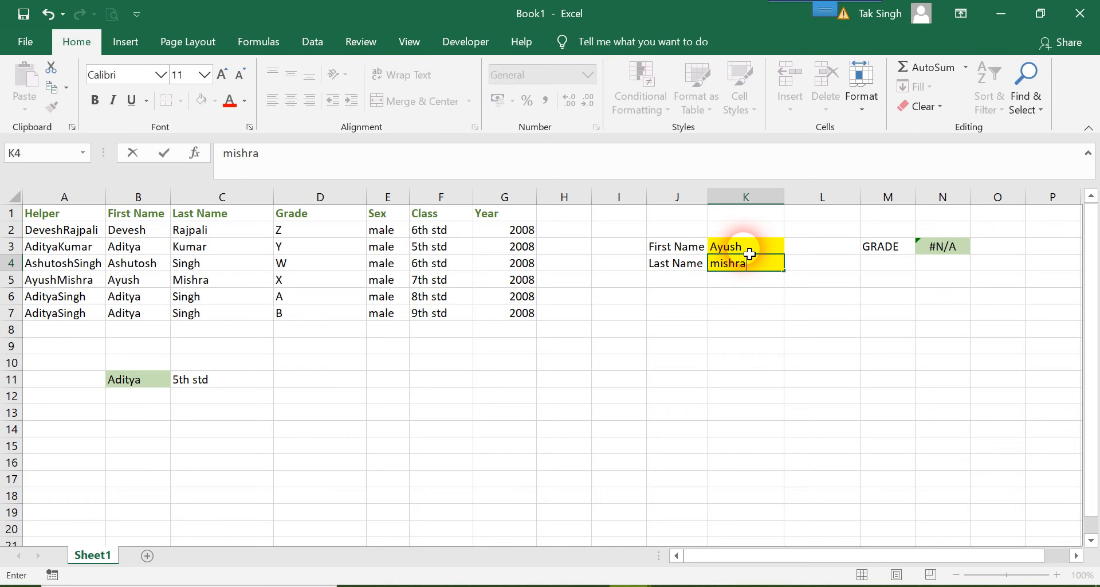
pyautogui.press('Return')
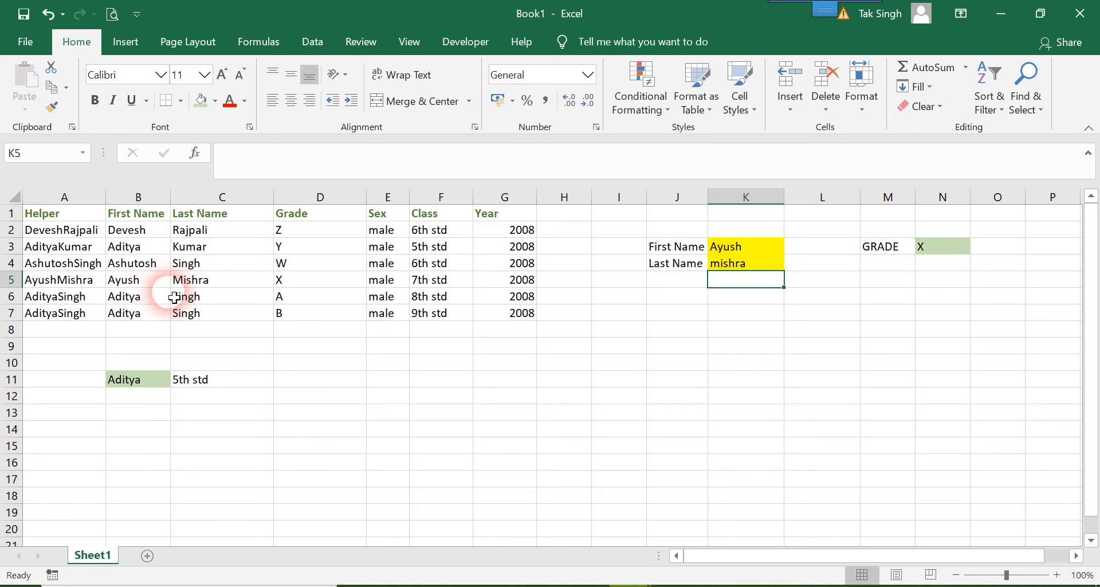
# Replace the lookup names in K3 and K4 with the first and last name of the student from row 6.
pyautogui.click(737, 246)
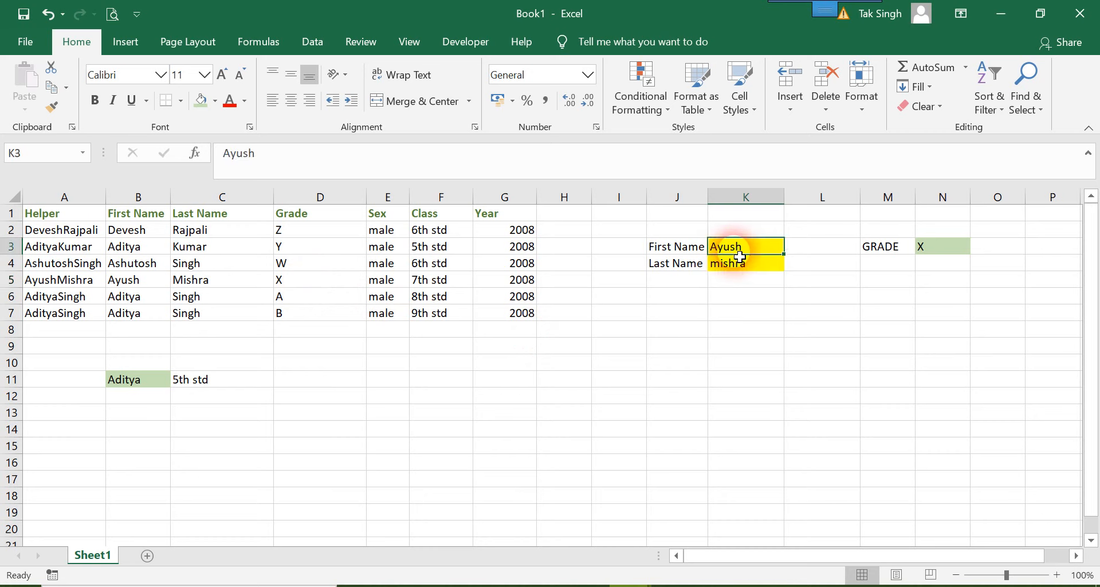
pyautogui.write('adity')
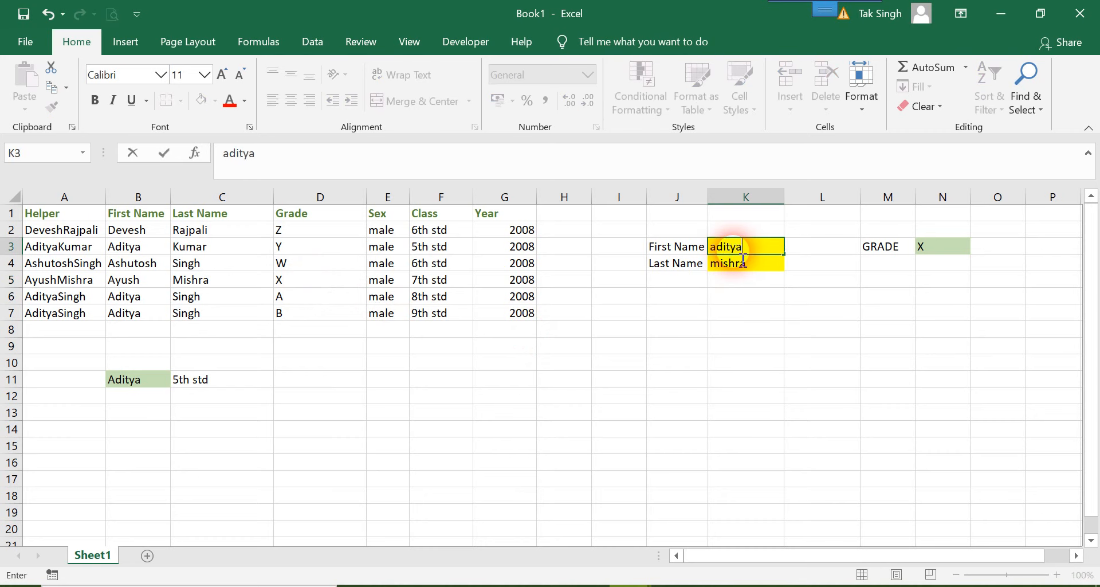
pyautogui.write('a')
pyautogui.press('Return')
pyautogui.write('singh')
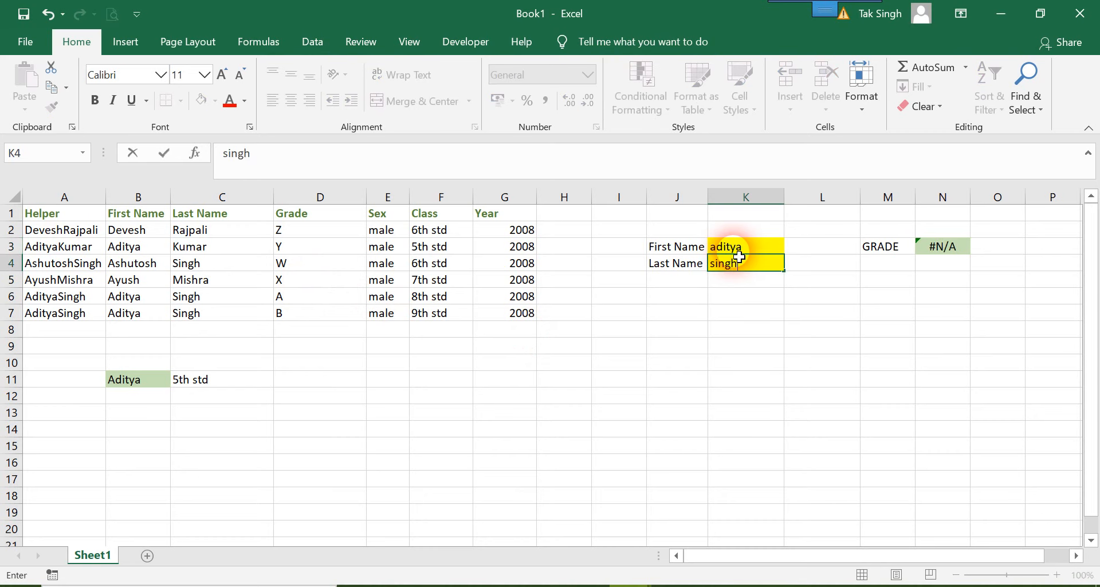
pyautogui.press('Return')
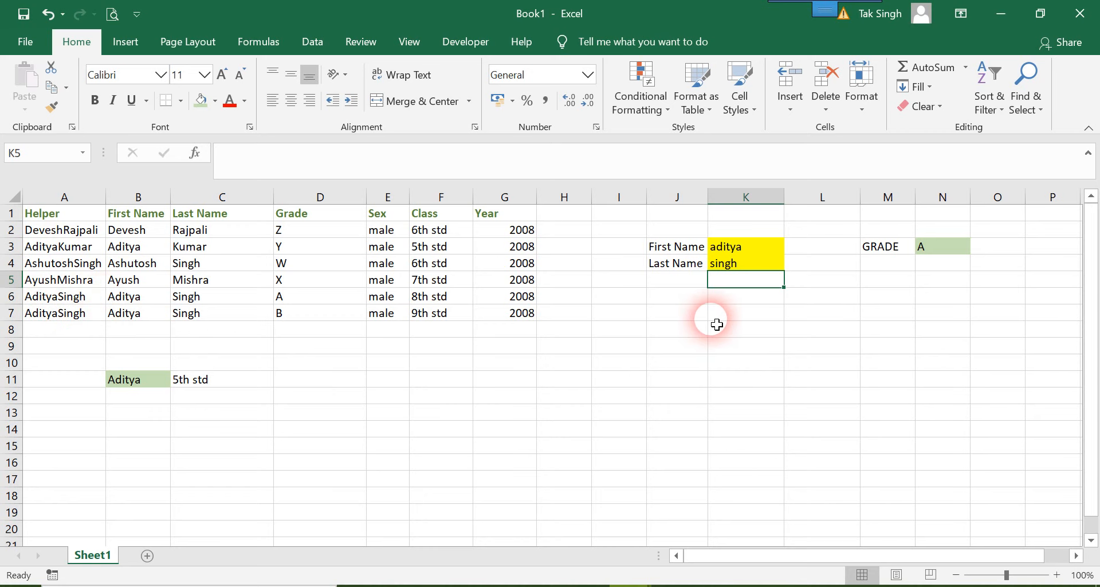
# Enter the label OCCURENCES in K8 and make it bold.
pyautogui.click(694, 331)
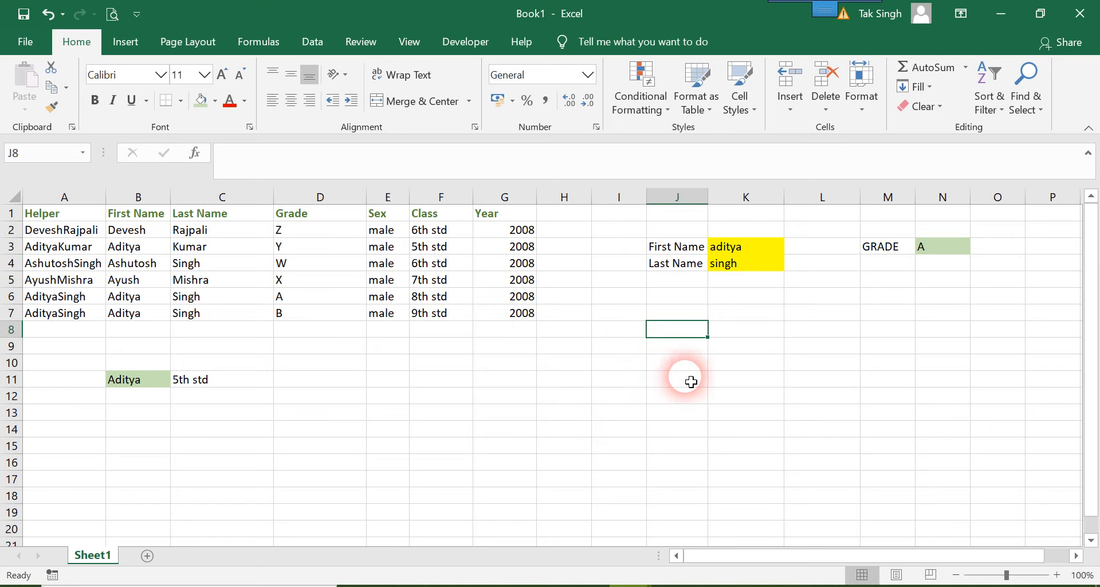
pyautogui.click(743, 346)
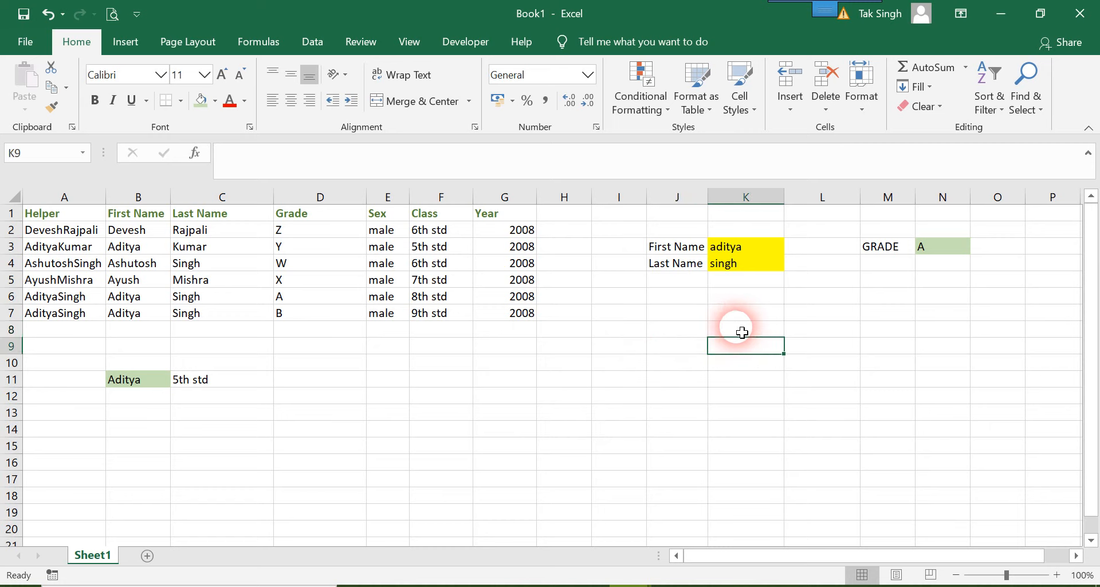
pyautogui.click(739, 331)
pyautogui.write('OCCURENCES')
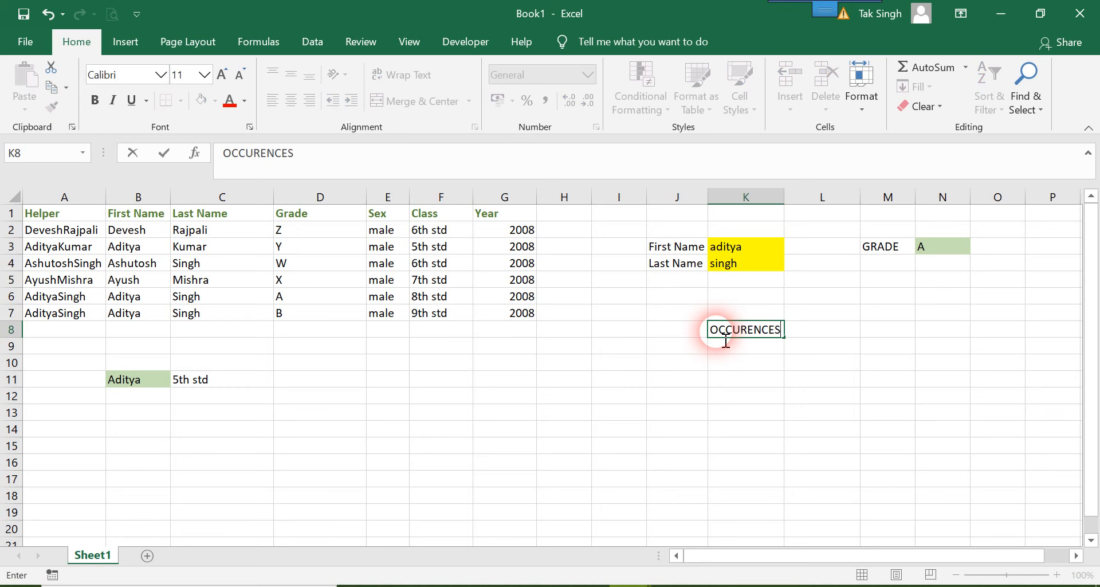
pyautogui.press('Return')
pyautogui.click(776, 329)
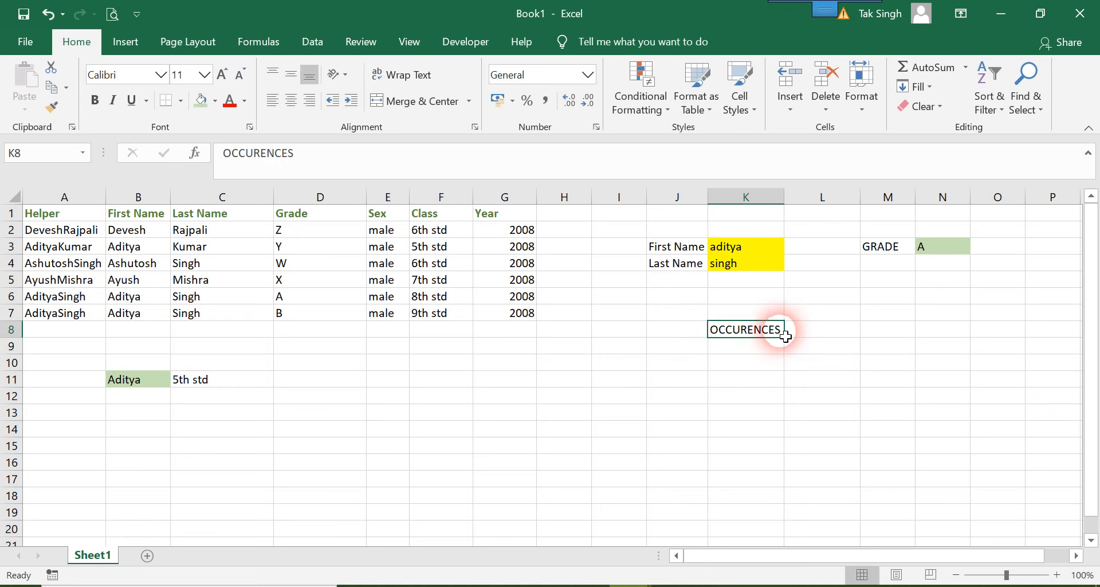
pyautogui.click(101, 104)
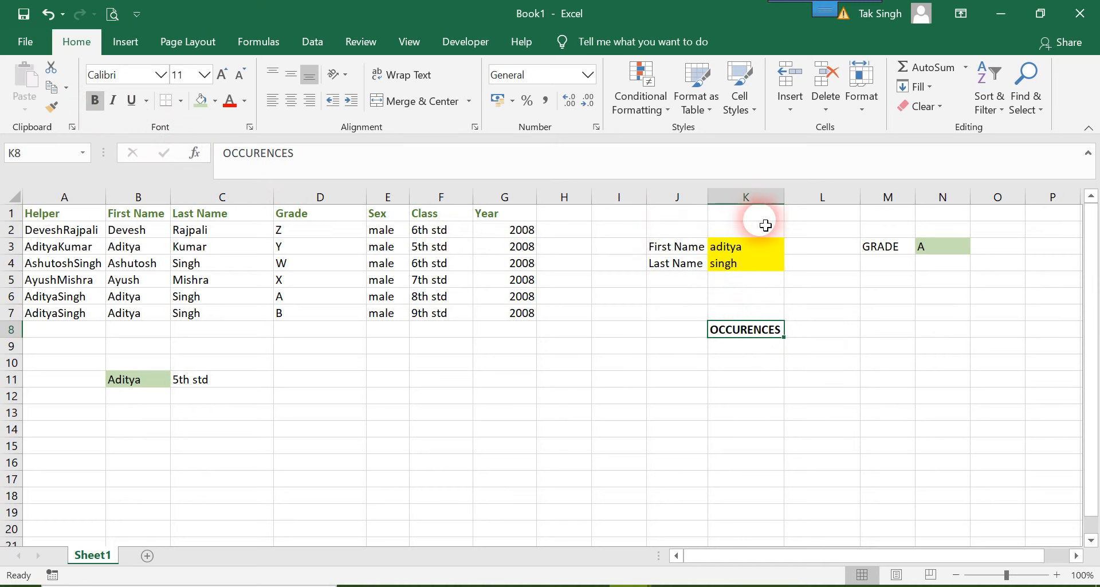
# Enter =COUNTIF(A2:A7,K3&K4) in L8 to count how often the joined name occurs in the Helper column.
pyautogui.click(831, 334)
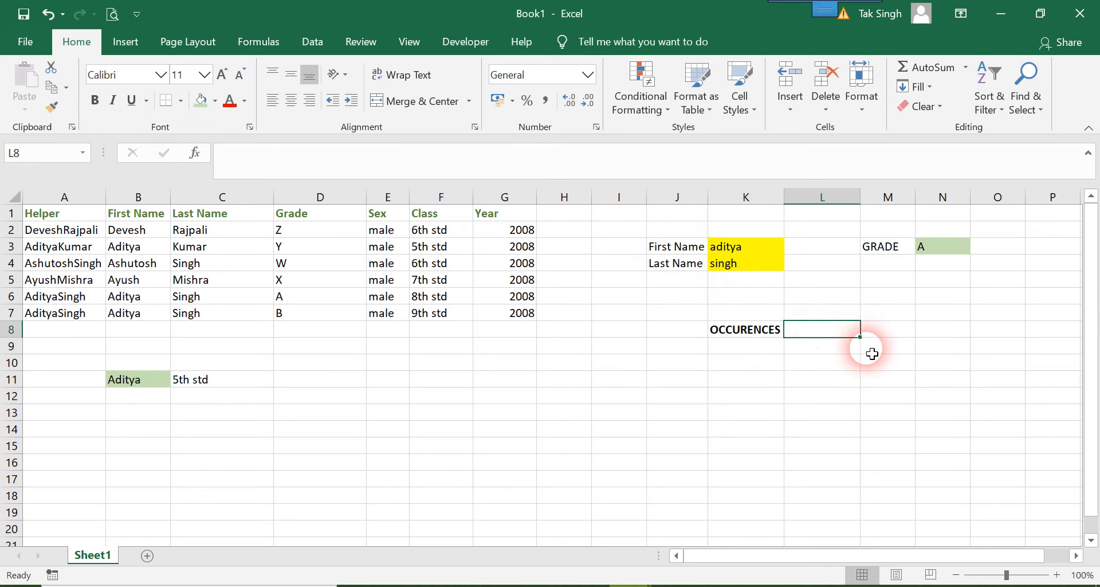
pyautogui.write('=coun')
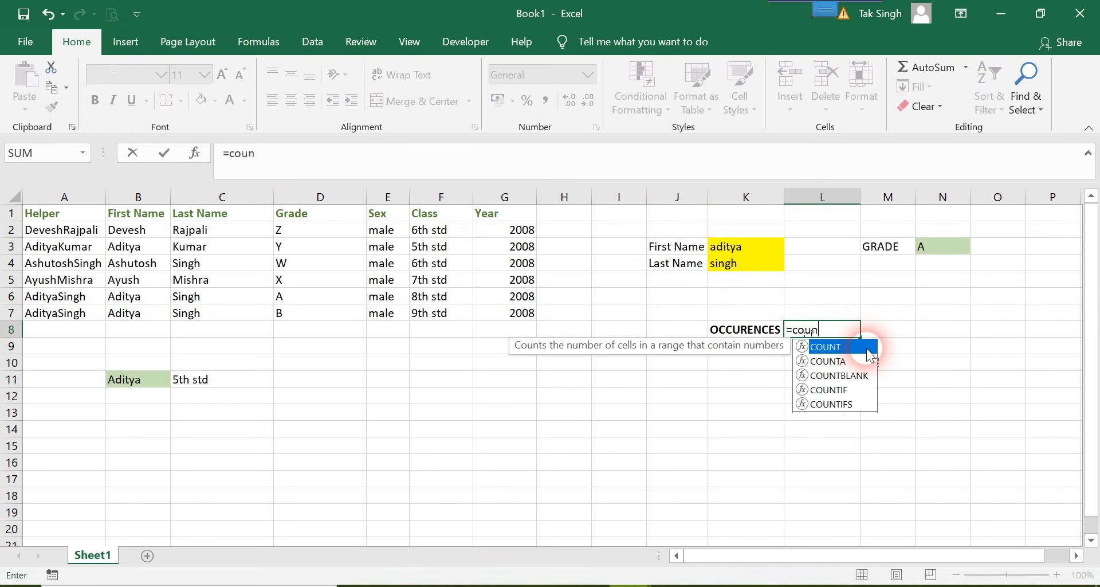
pyautogui.write('tif(')
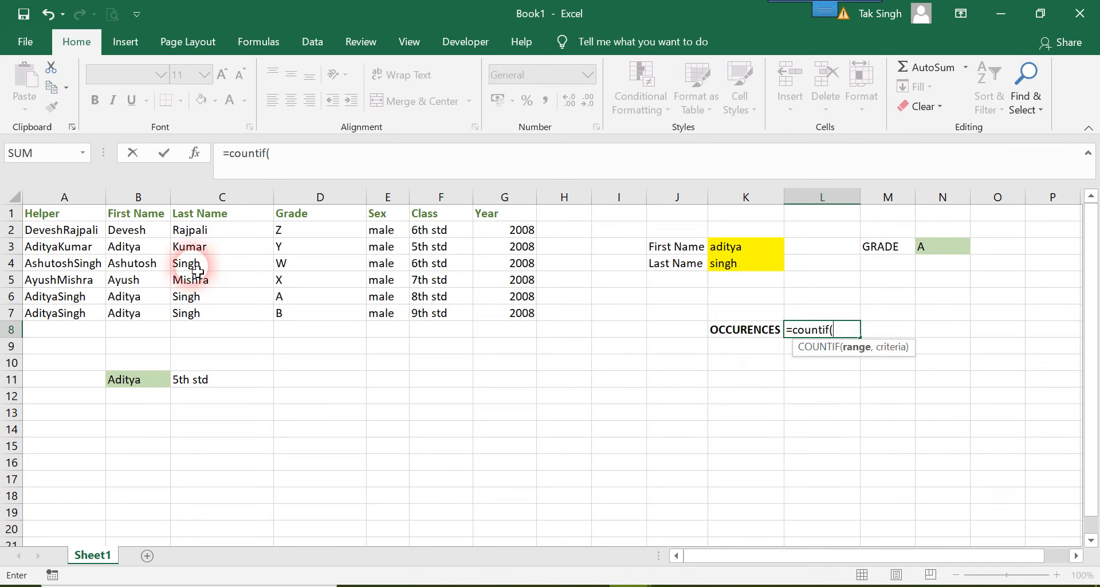
pyautogui.moveTo(56, 229); pyautogui.dragTo(57, 315)
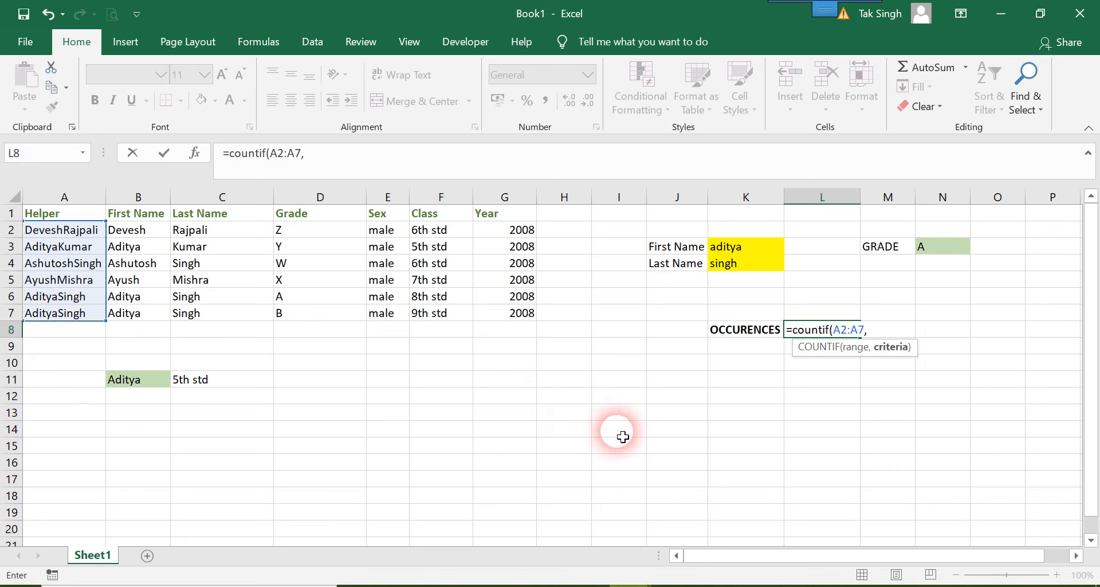
pyautogui.write(',')
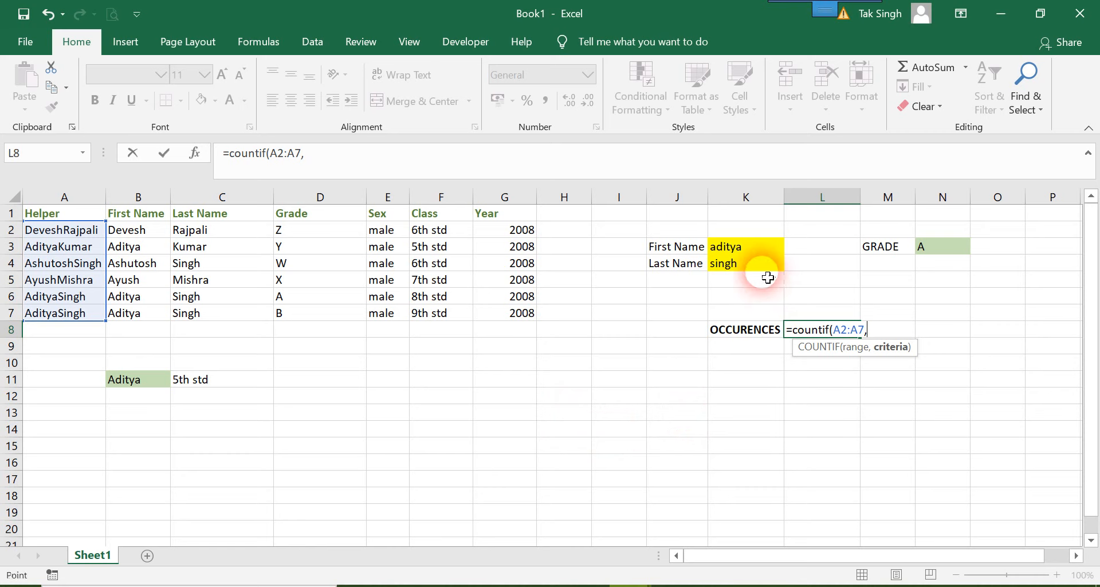
pyautogui.click(760, 253)
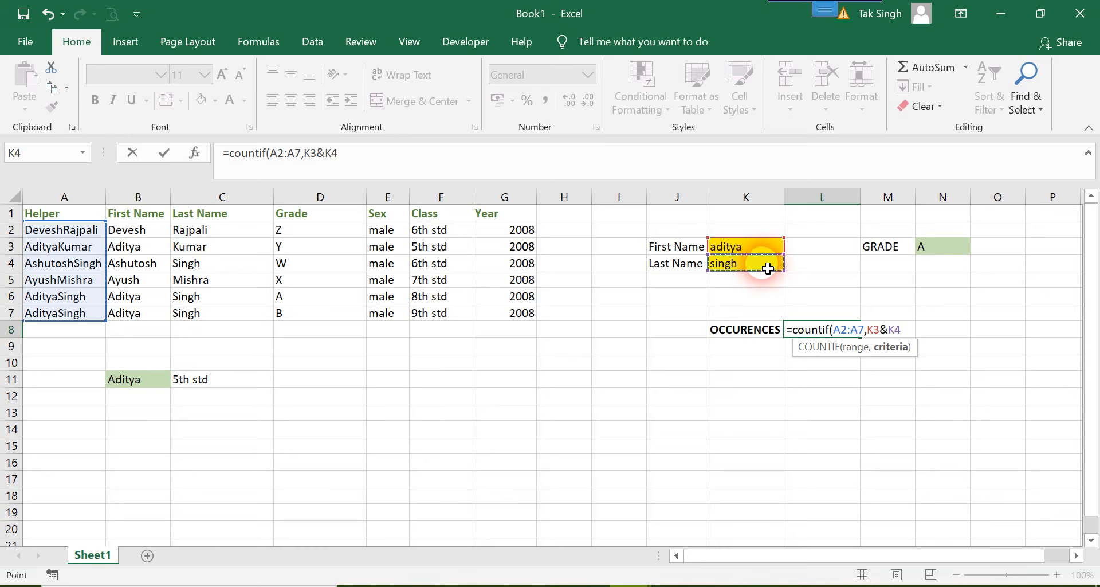
pyautogui.write(')')
pyautogui.press('Return')
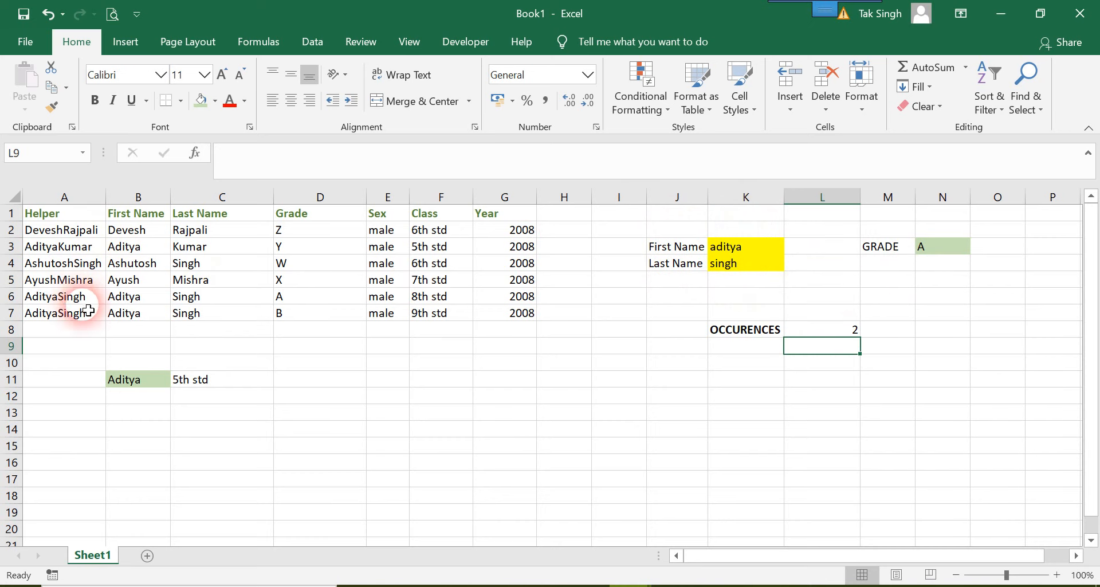
pyautogui.rightClick(73, 281)
pyautogui.click(29, 358)
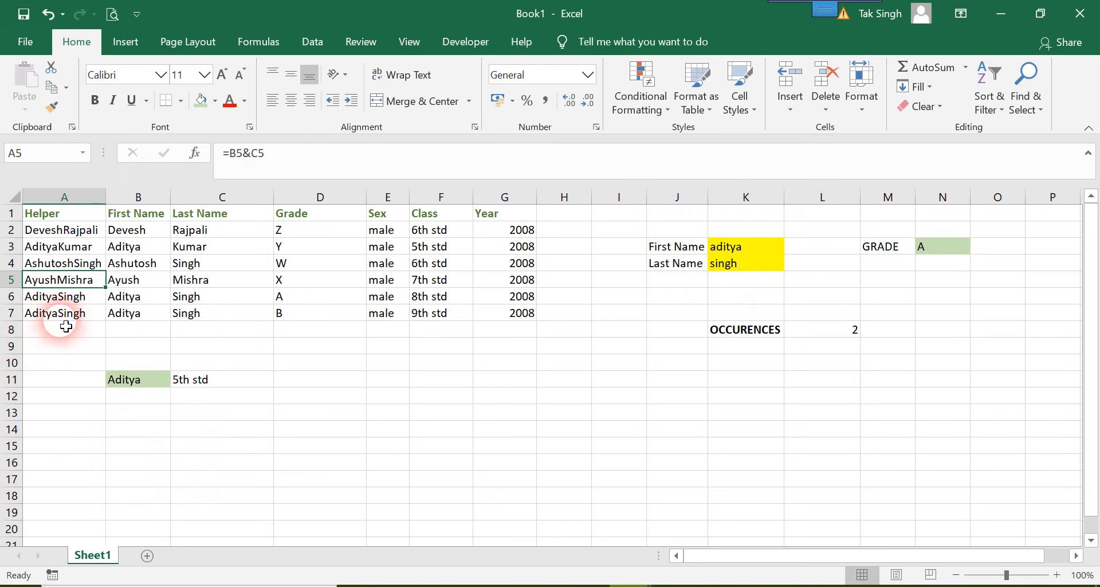
pyautogui.click(735, 332)
pyautogui.moveTo(735, 332); pyautogui.dragTo(833, 332)
pyautogui.click(791, 374)
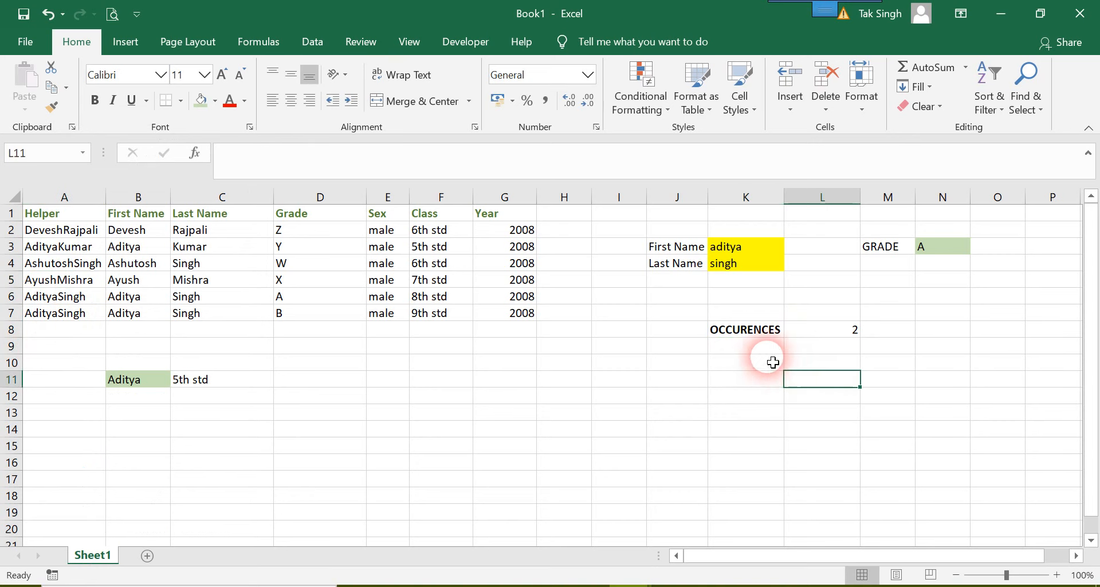
pyautogui.moveTo(732, 330); pyautogui.dragTo(836, 332)
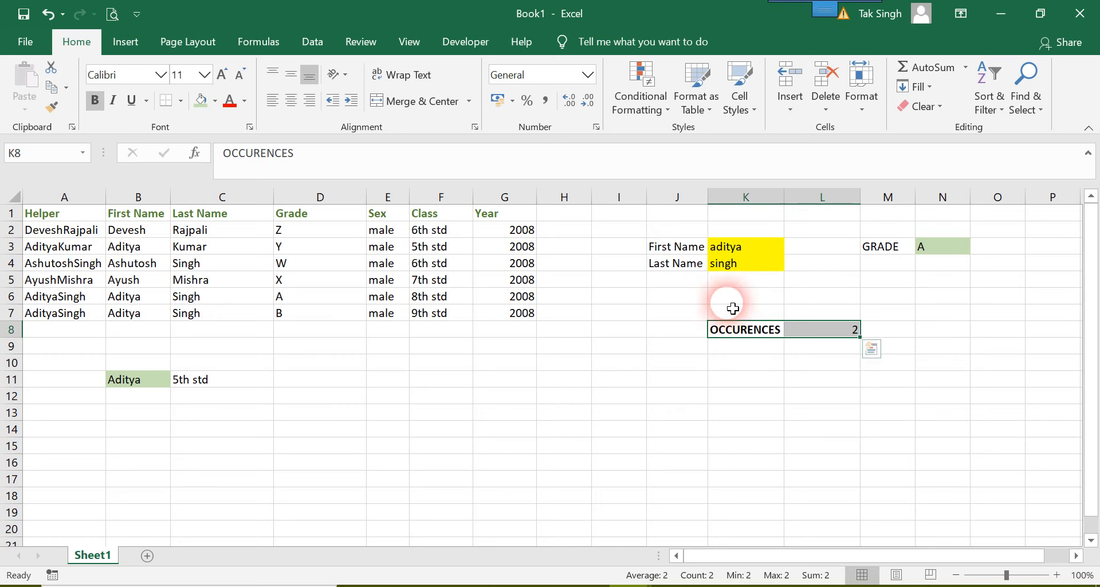
pyautogui.click(945, 333)
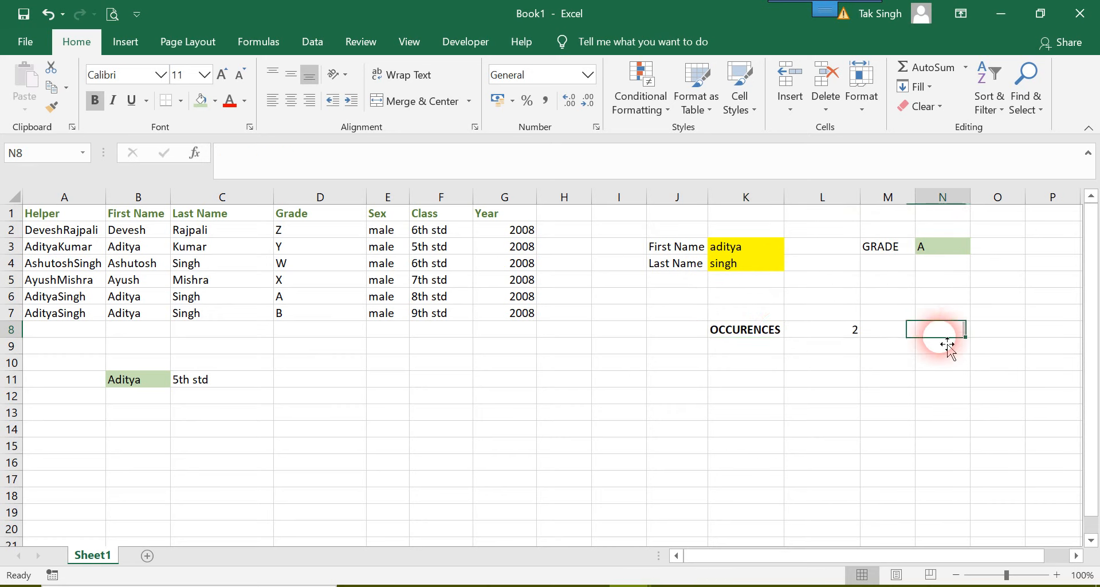
# Replace the lookup last name in K4 with the last name of the student from row 3.
pyautogui.doubleClick(757, 270)
pyautogui.moveTo(758, 270); pyautogui.dragTo(688, 271)
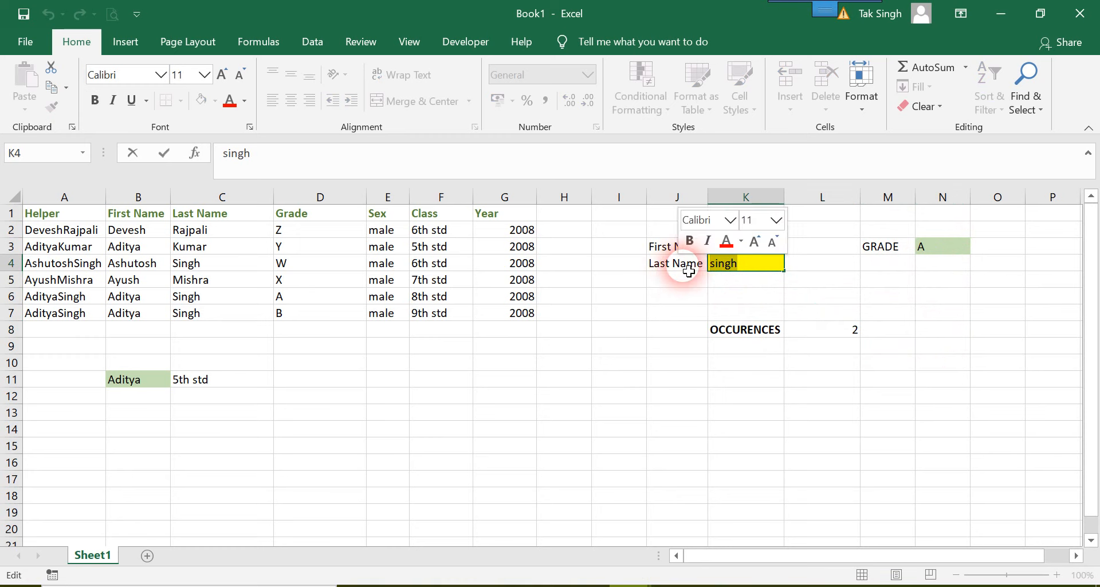
pyautogui.write('kumar')
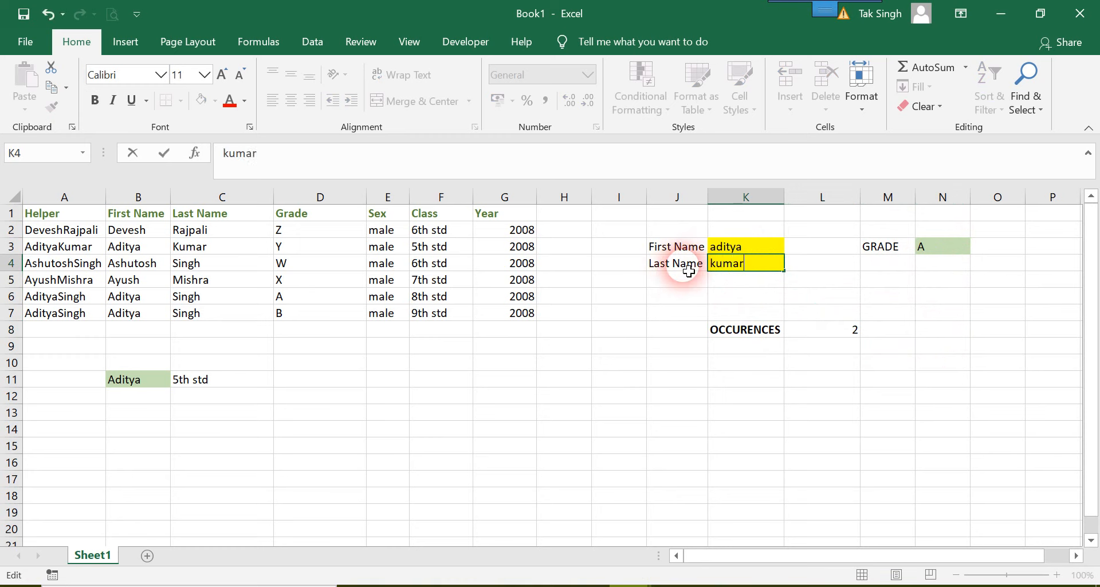
pyautogui.press('Return')
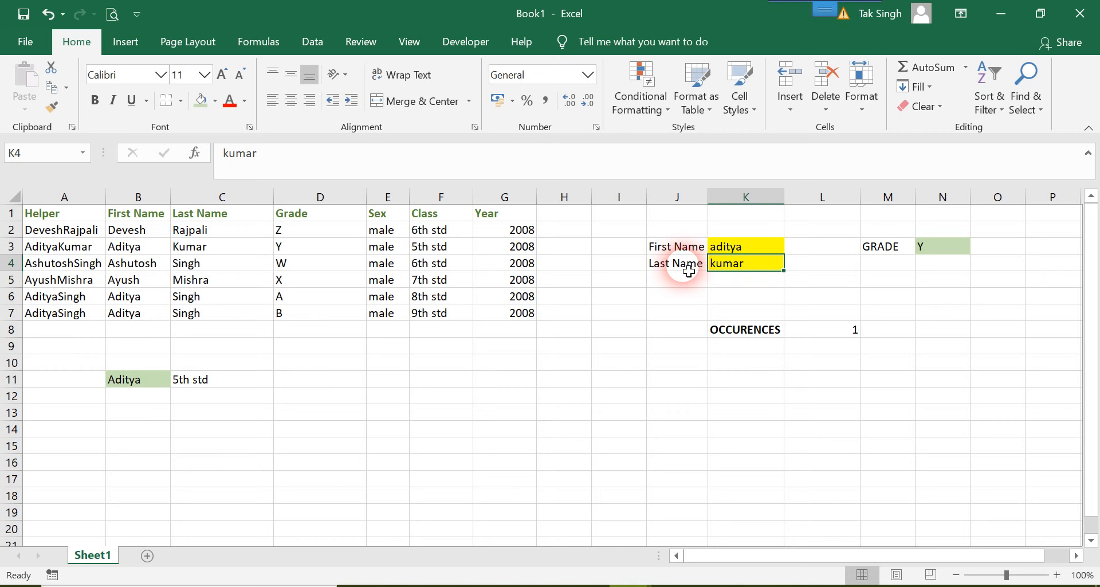
# Replace the lookup last name in K4 with the last name from row 5 to test a name combination missing from the Helper column.
pyautogui.write('mishra')
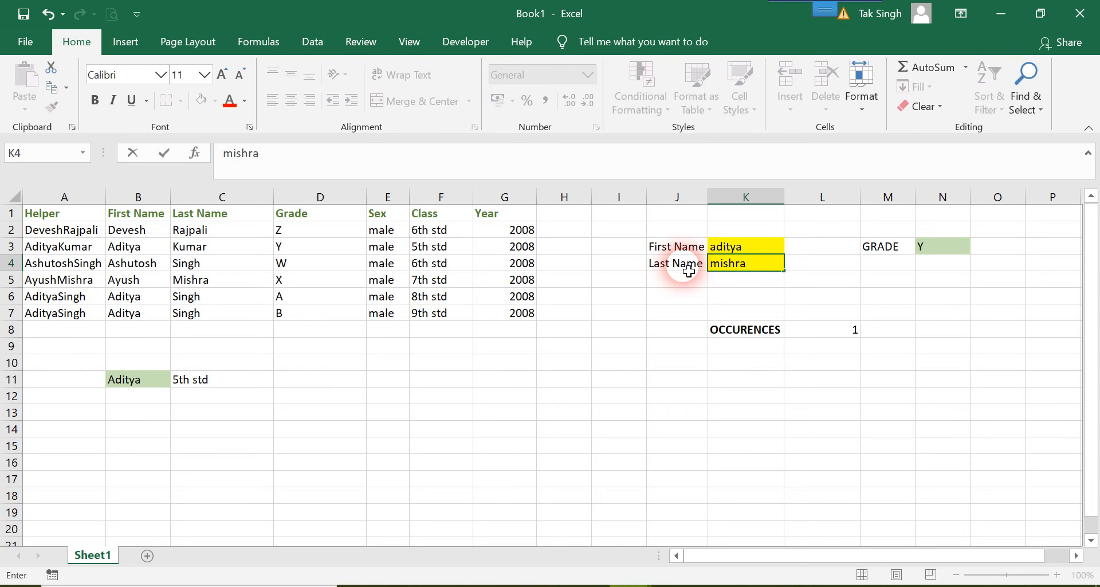
pyautogui.press('Return')
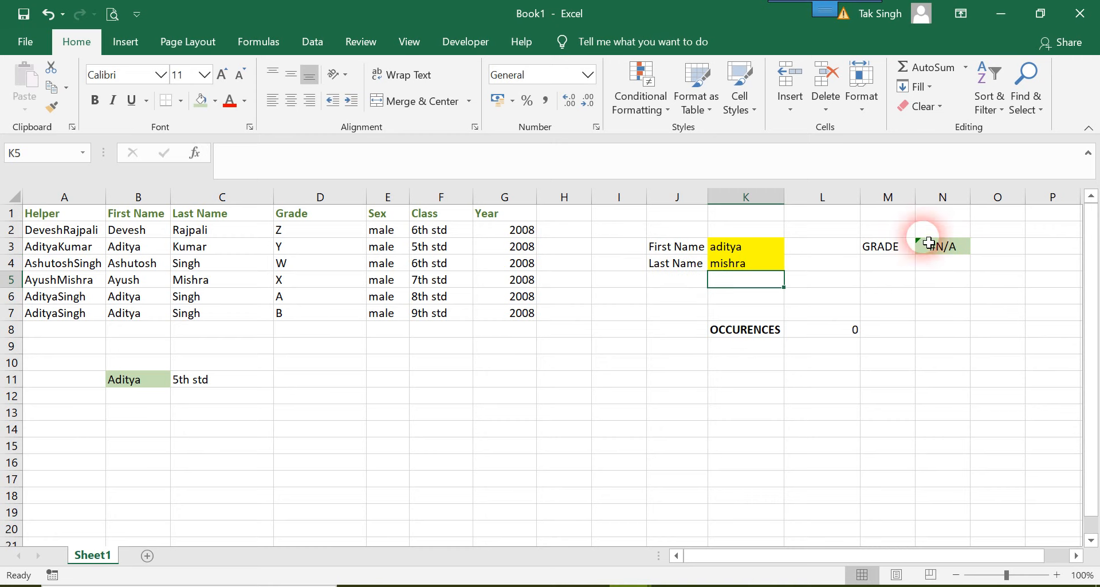
pyautogui.click(770, 263)
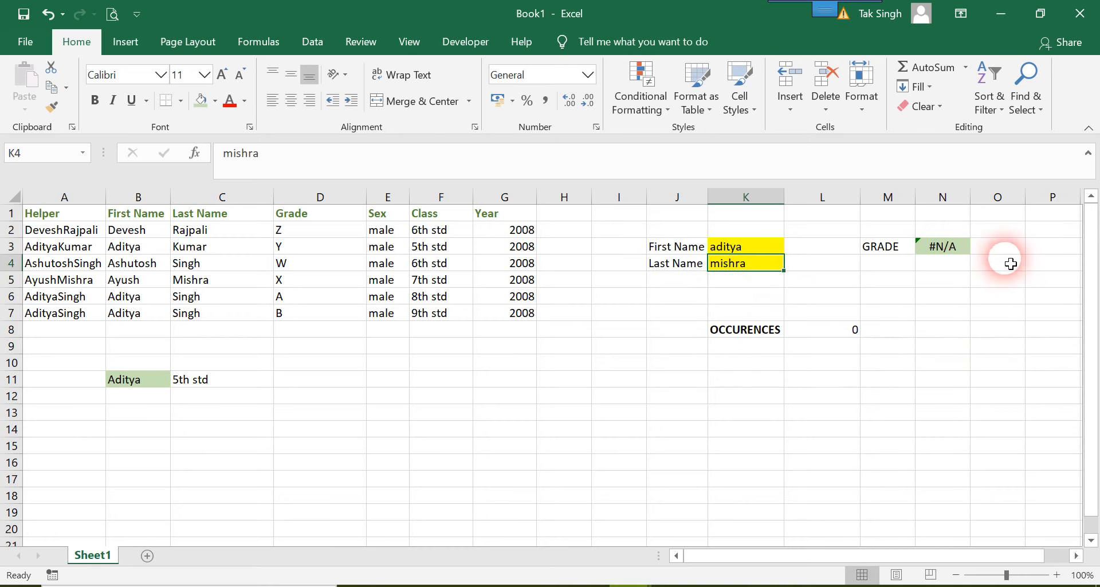